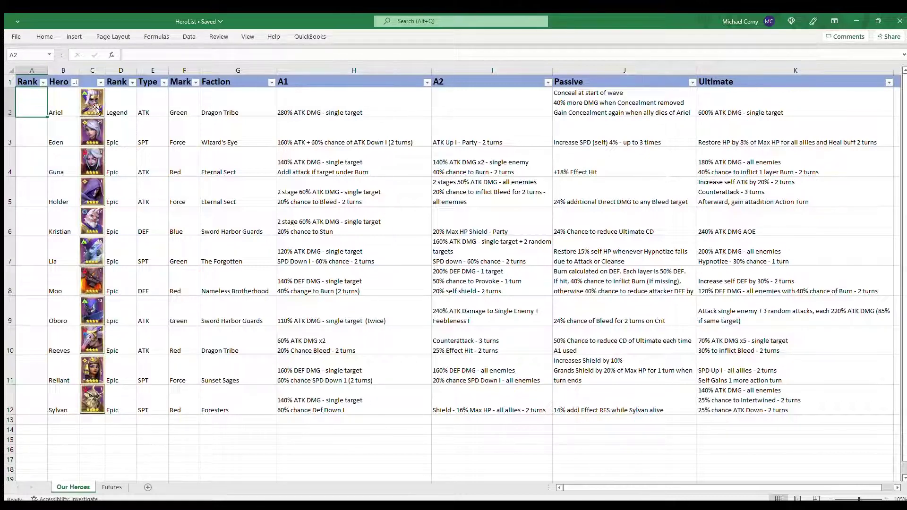
Sort the hero table A to Z by Type (ATK, DEF, SPT) and expand the formula bar.
left_click(163, 83)
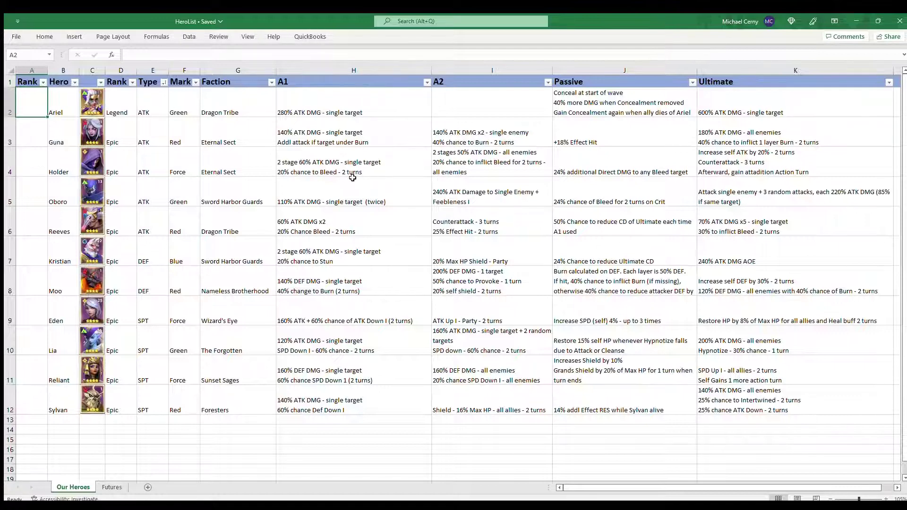
key("ctrl+shift+u")
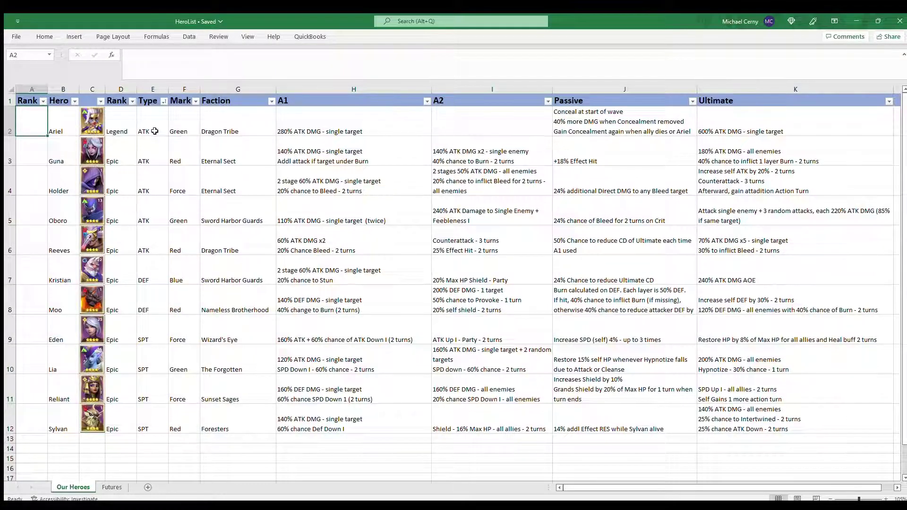
AutoFit row 2's height, then review Ariel's A1, A2 and Ultimate skill texts.
double_click(12, 136)
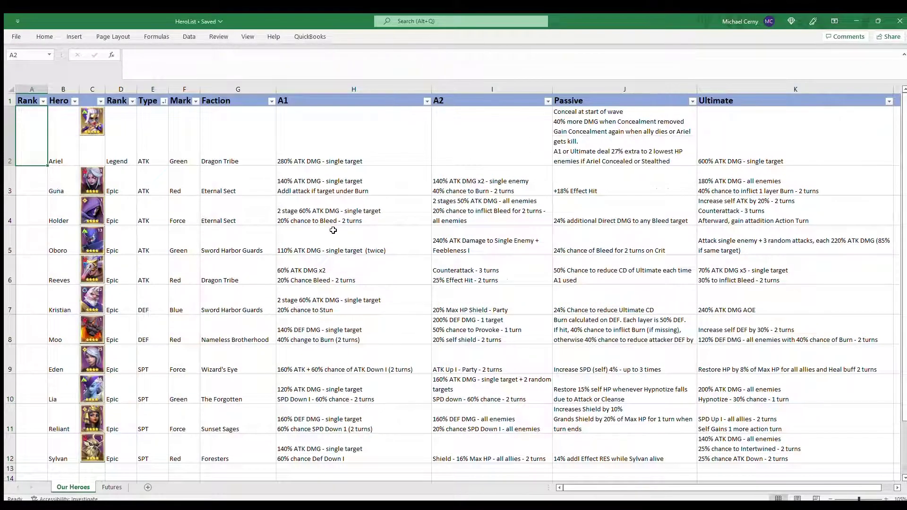
left_click(324, 122)
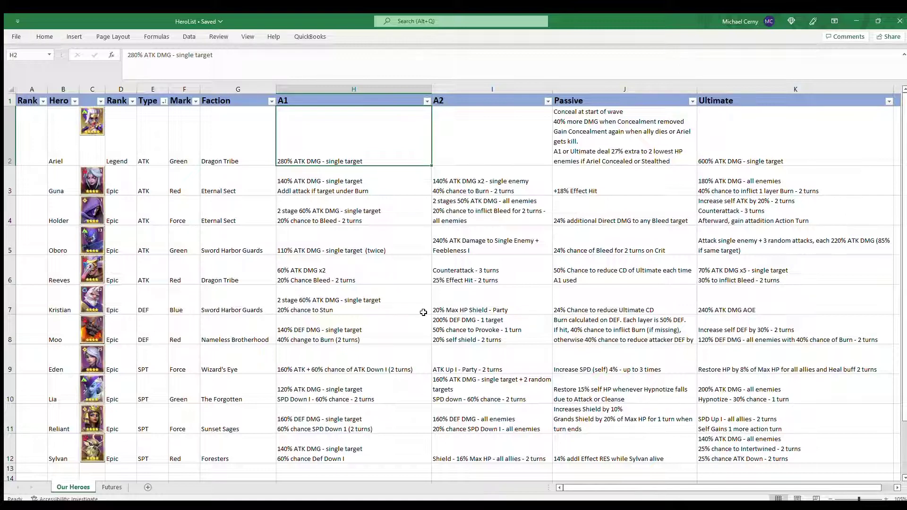
left_click(324, 90)
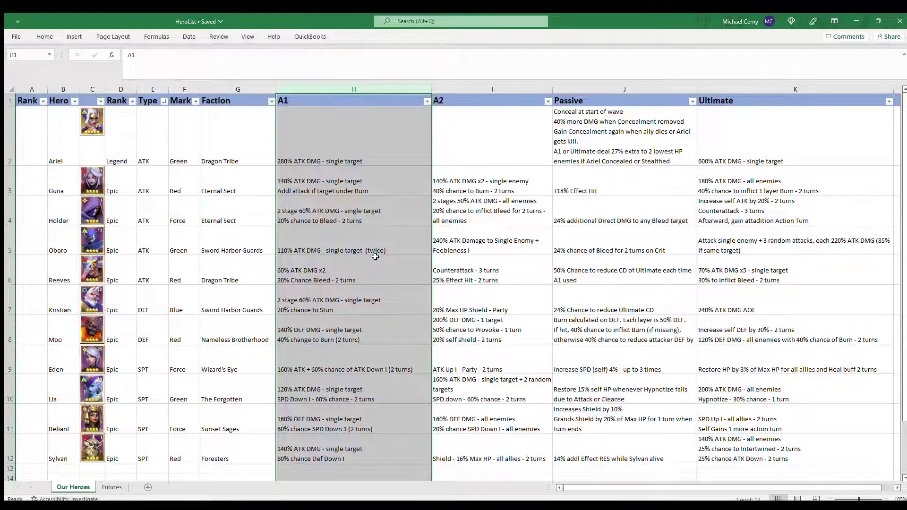
left_click(494, 142)
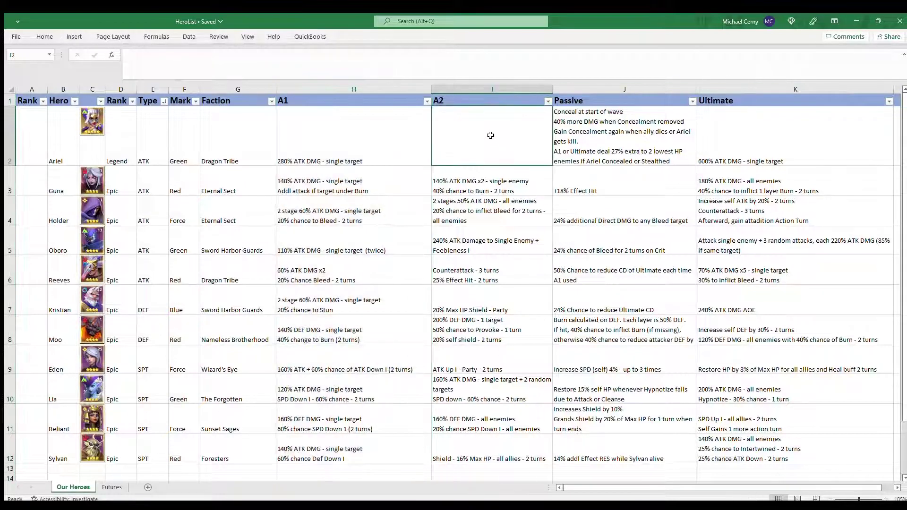
left_click(488, 91)
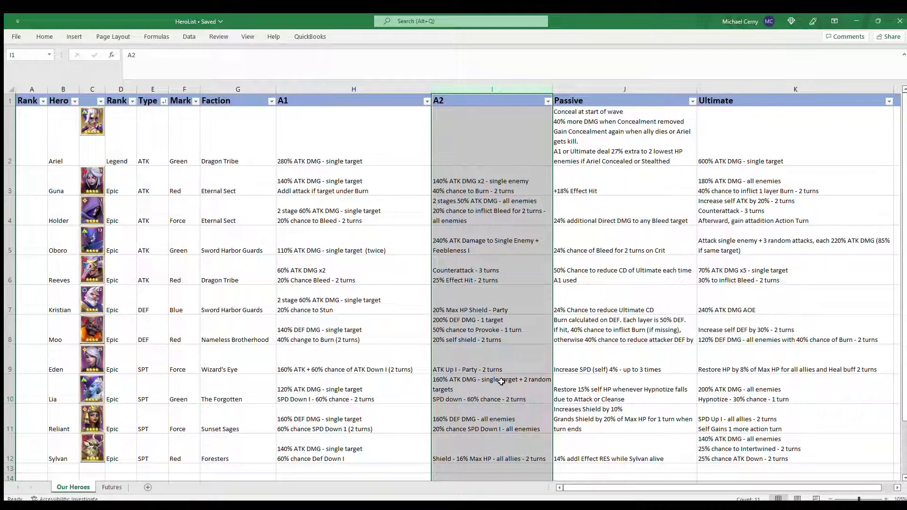
left_click(744, 137)
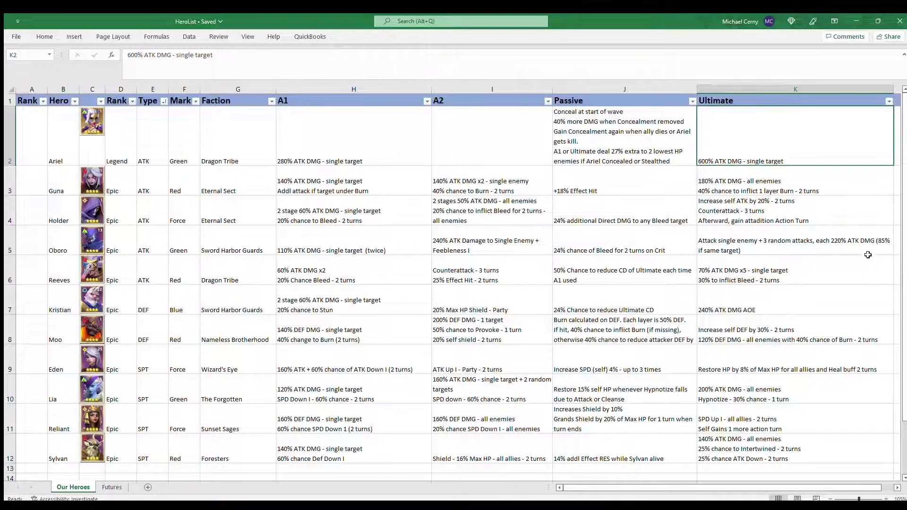
key("Left")
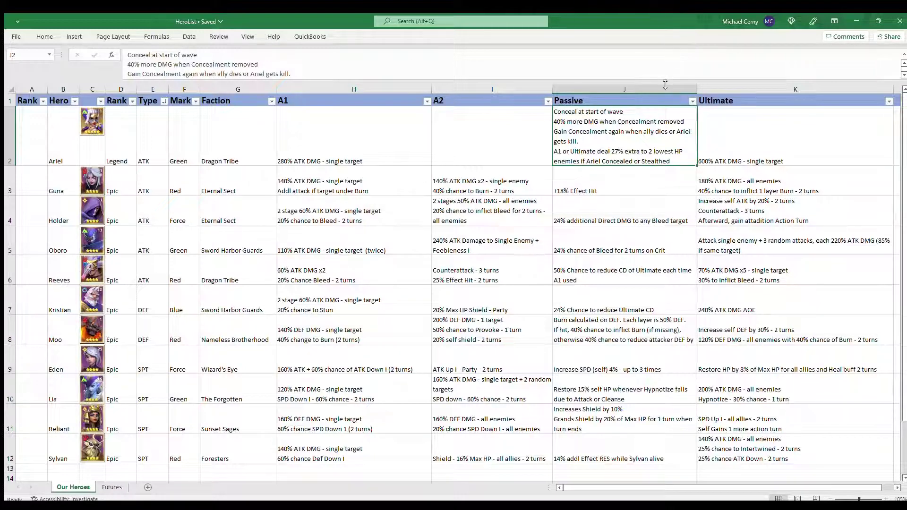
Enter rank 1 for Ariel in cell A2 and collapse the formula bar to one line.
left_click(21, 146)
type("1")
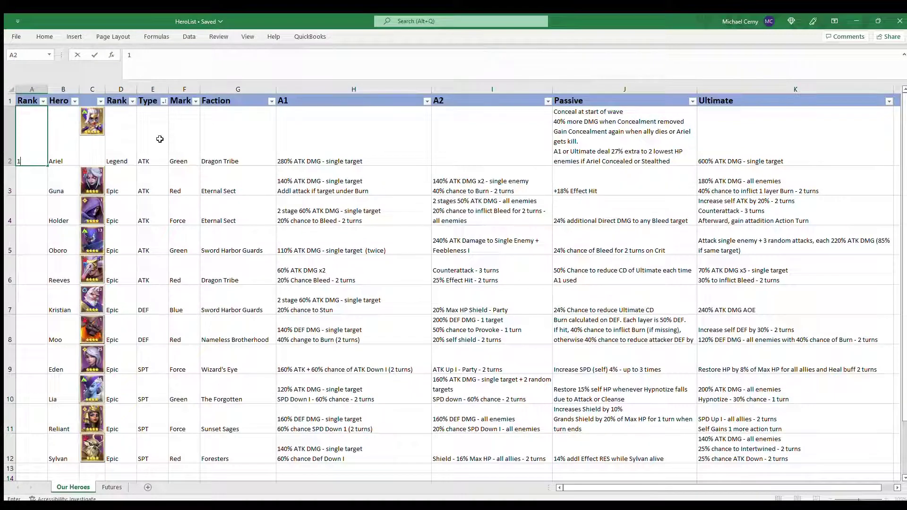
key("Return")
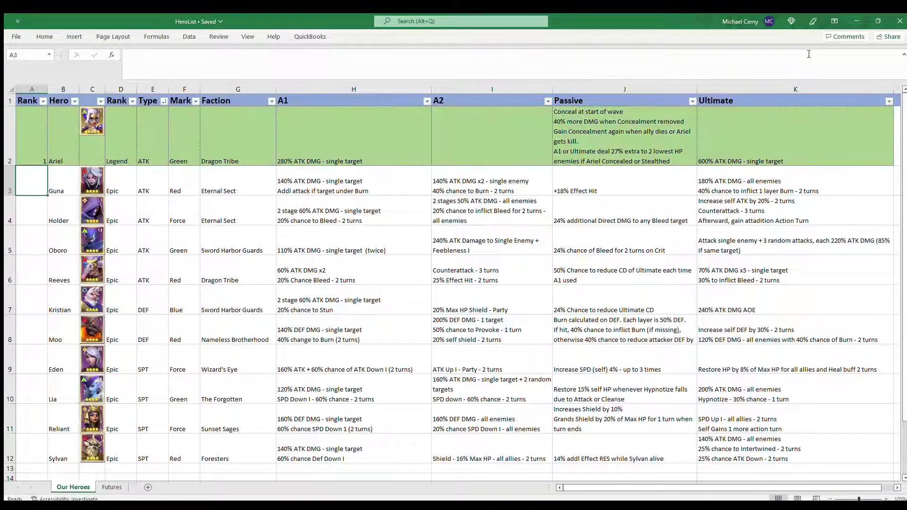
left_click(903, 55)
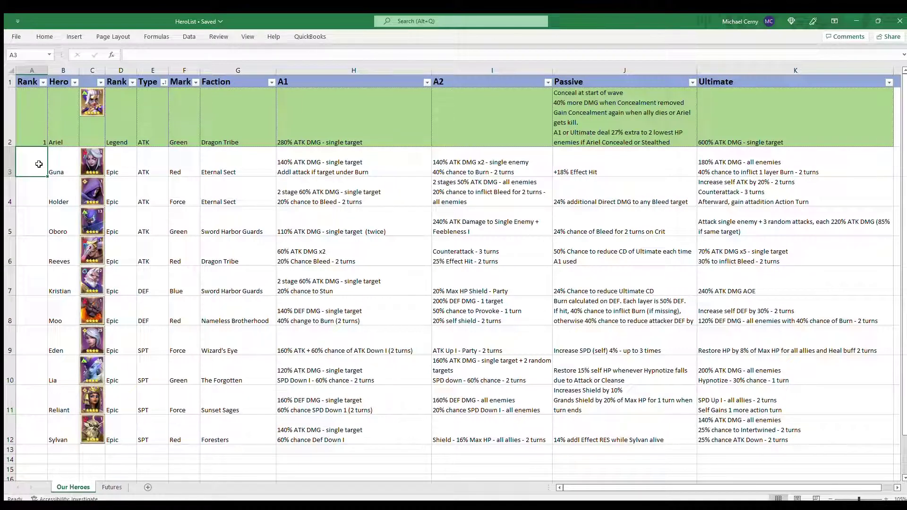
key("Right")
key("Right")
key("Right")
key("Right")
key("Right")
key("Right")
key("Right")
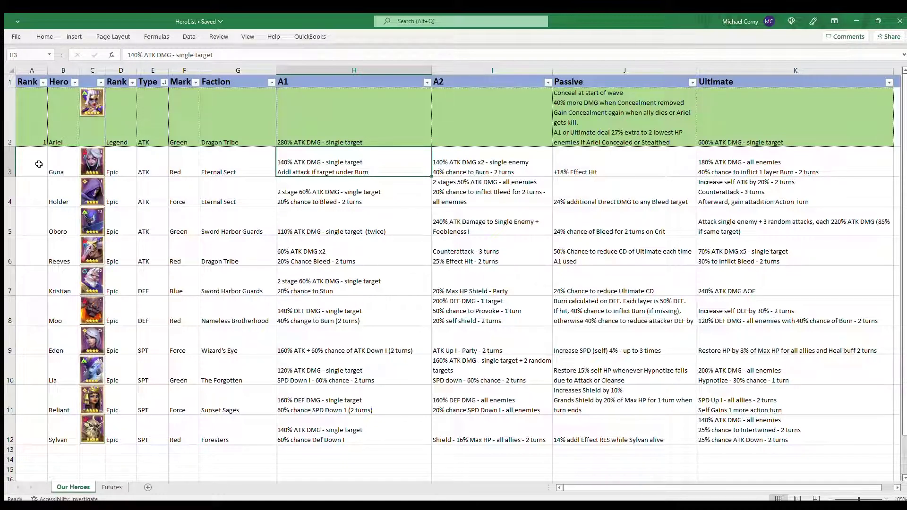
key("Right")
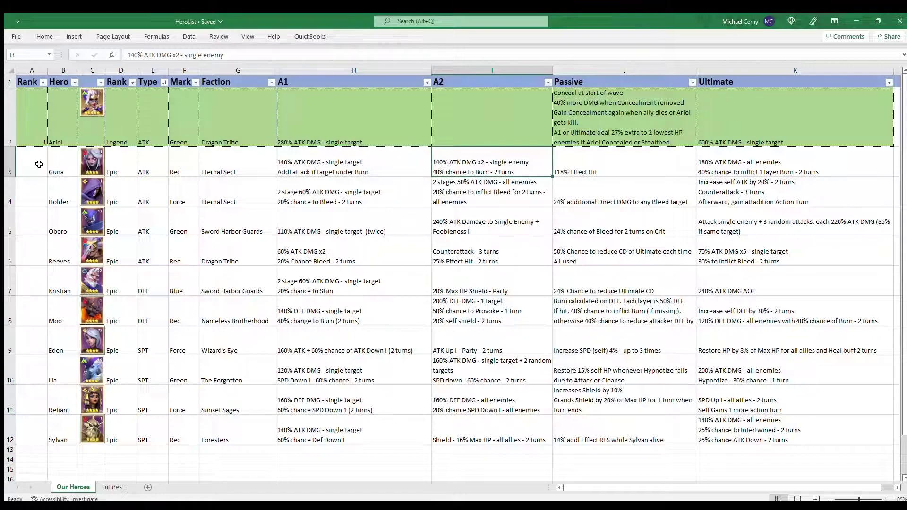
key("Right")
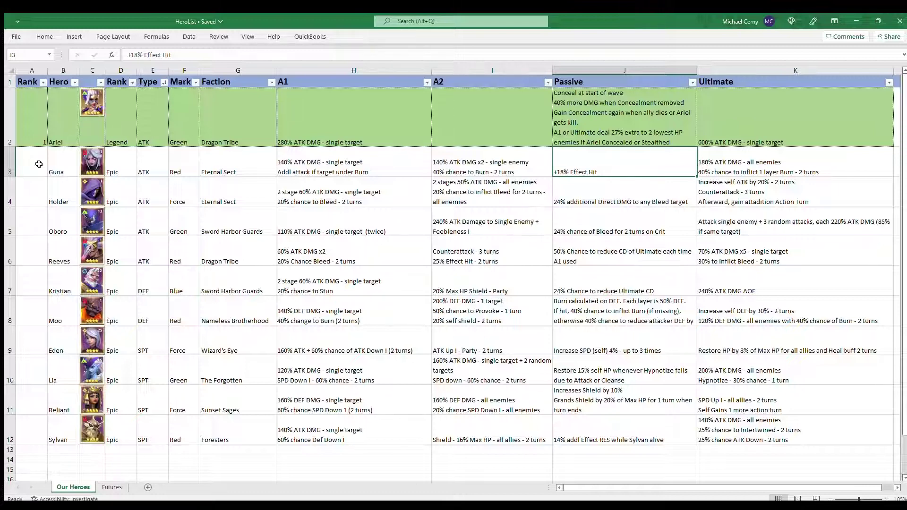
key("Right")
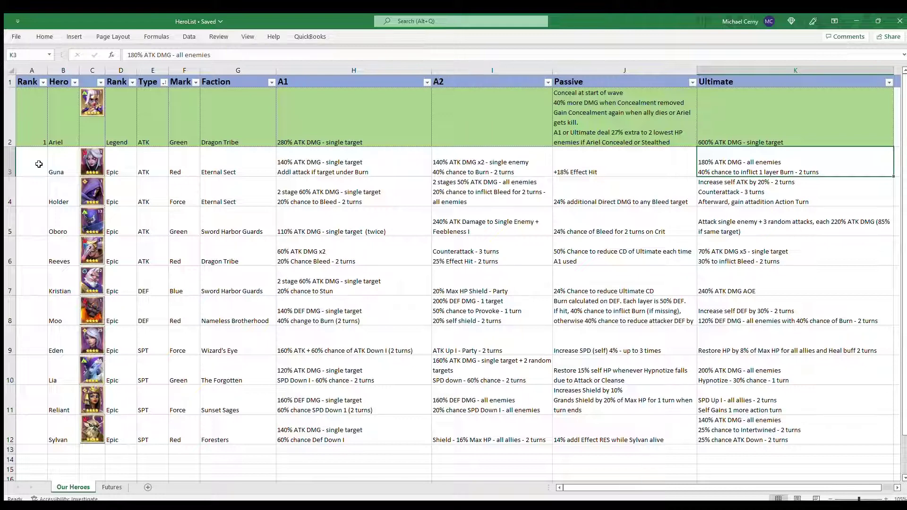
key("Down")
key("Left")
key("Left")
key("Left")
key("Left")
key("Left")
key("Left")
key("Left")
key("Left")
key("Left")
key("Left")
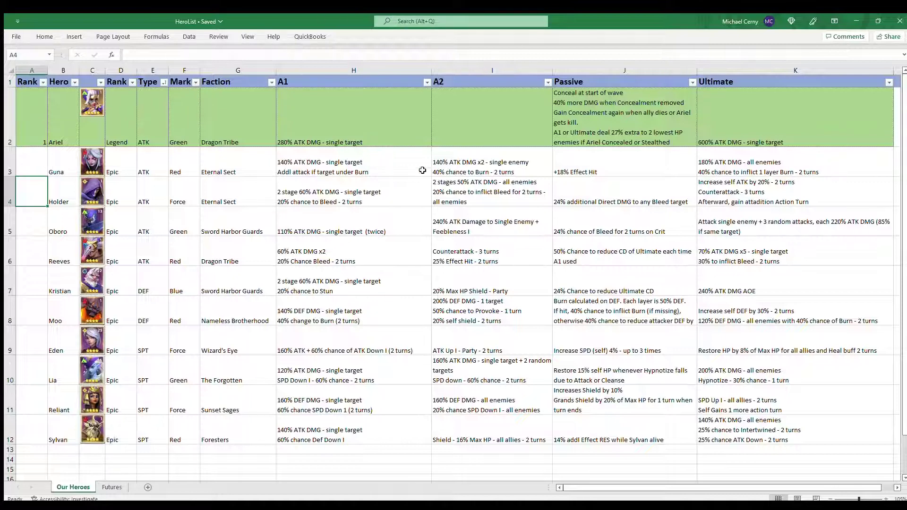
left_click(359, 202)
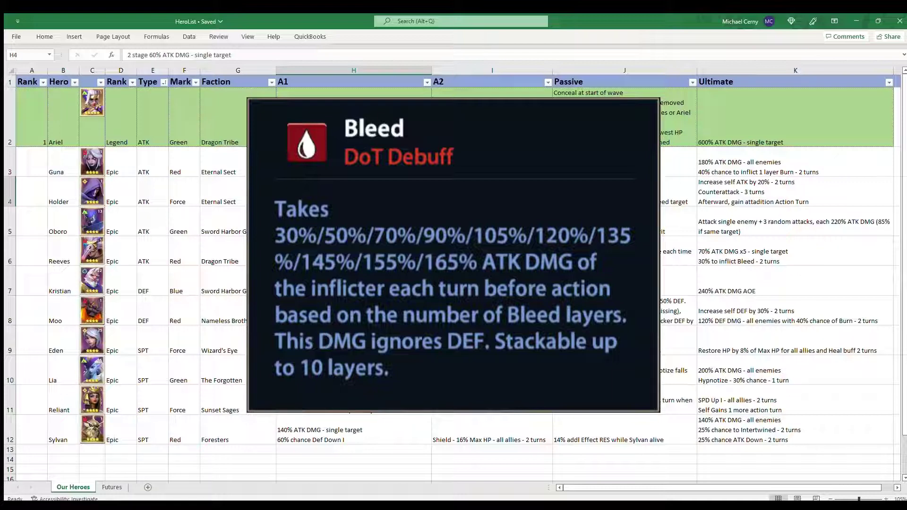
left_click(494, 192)
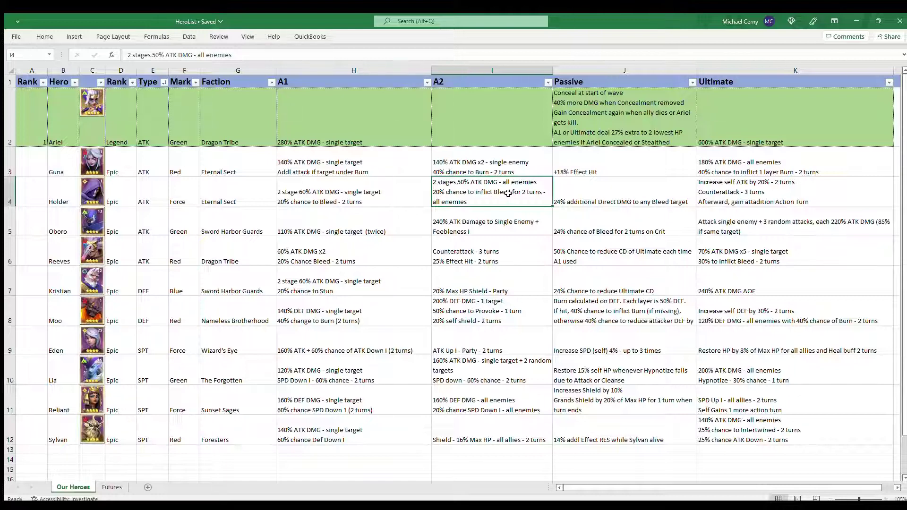
left_click(633, 197)
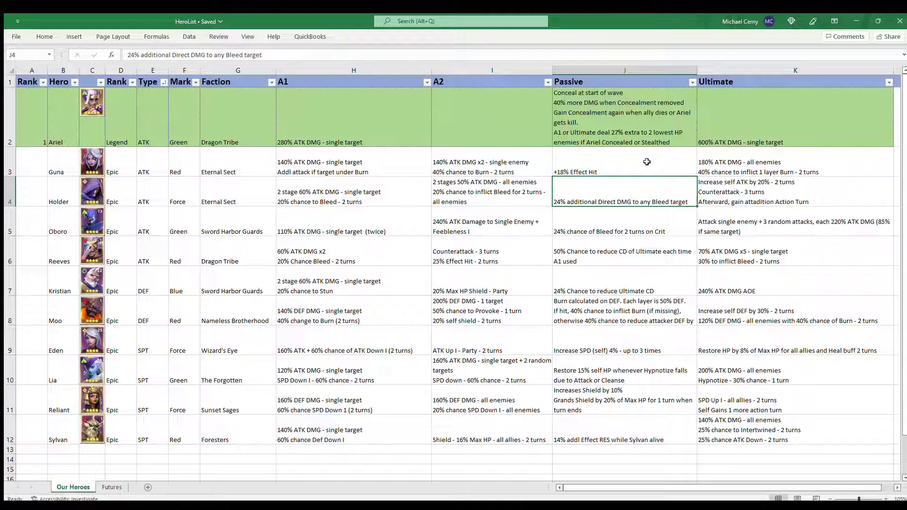
left_click(756, 195)
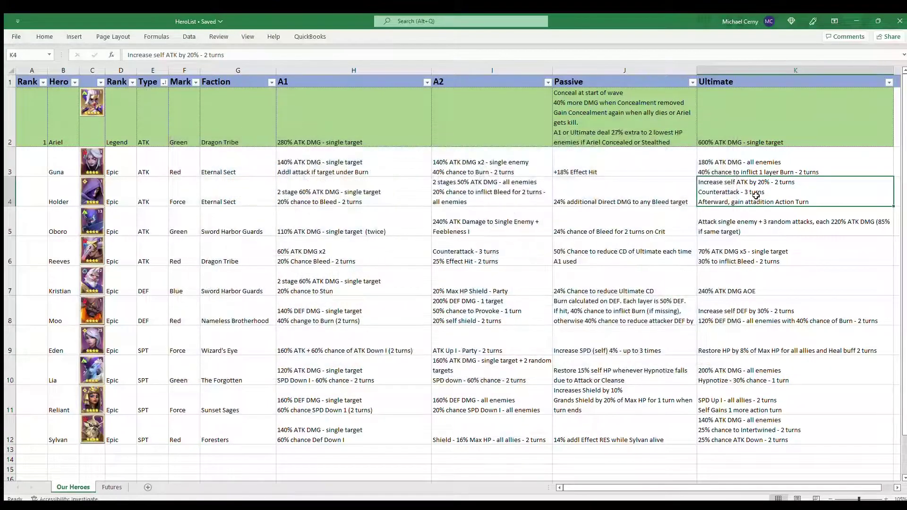
left_click(37, 198)
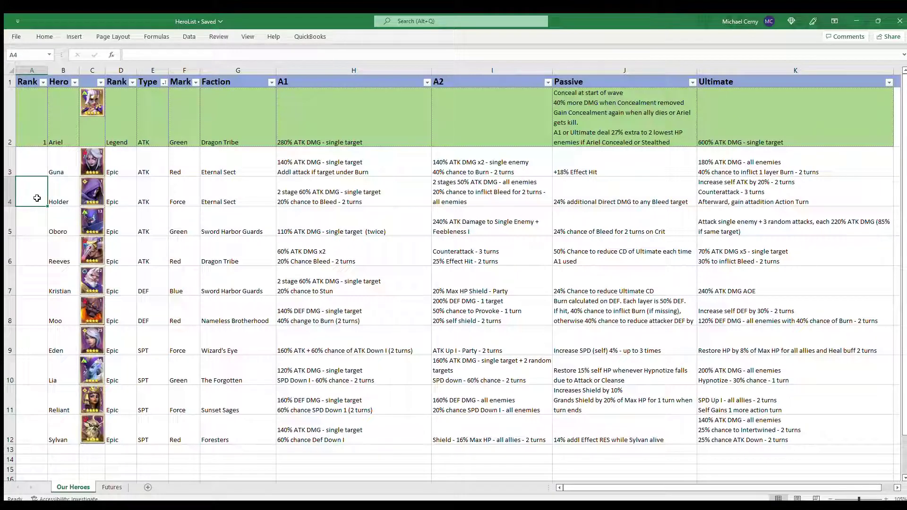
Enter 2 in Holder's Rank cell A4.
type("2")
key("Return")
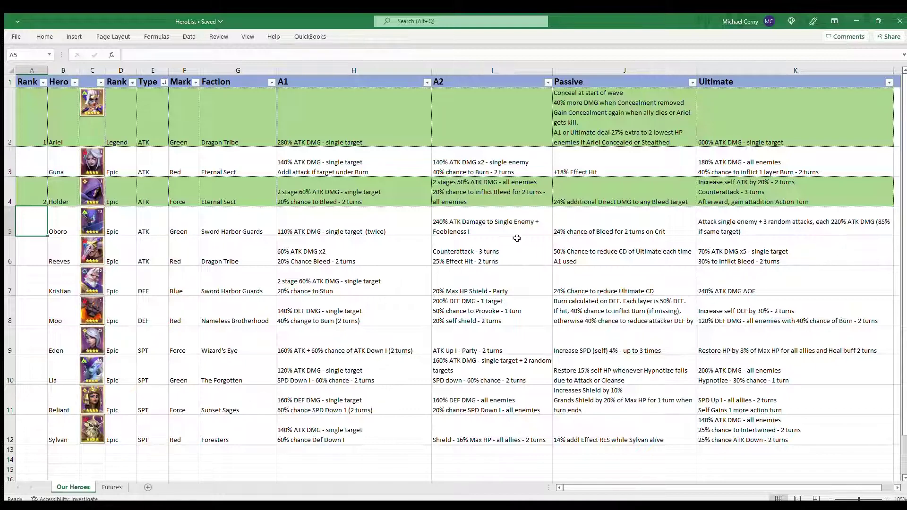
left_click(511, 226)
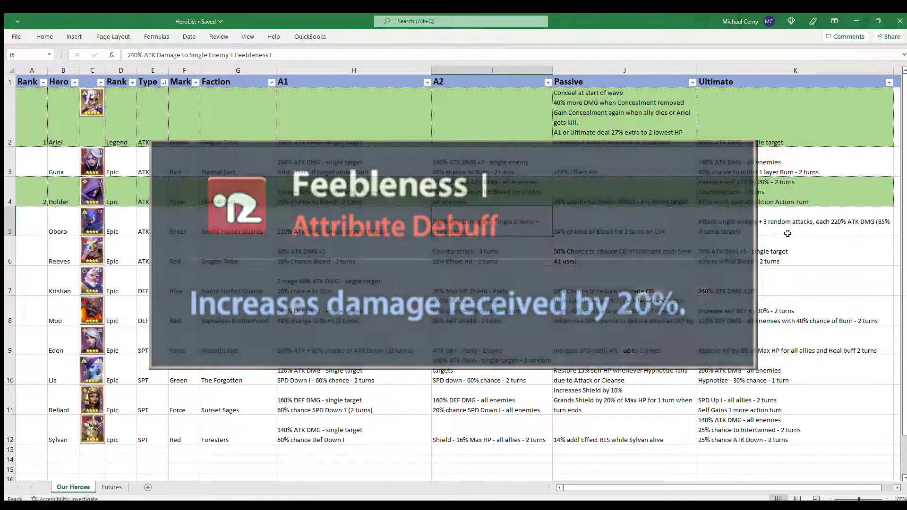
left_click(783, 221)
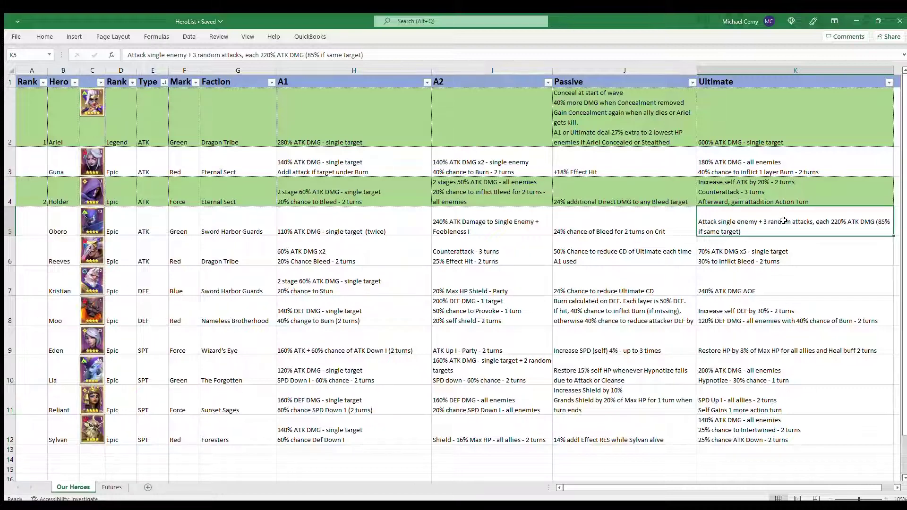
left_click(624, 222)
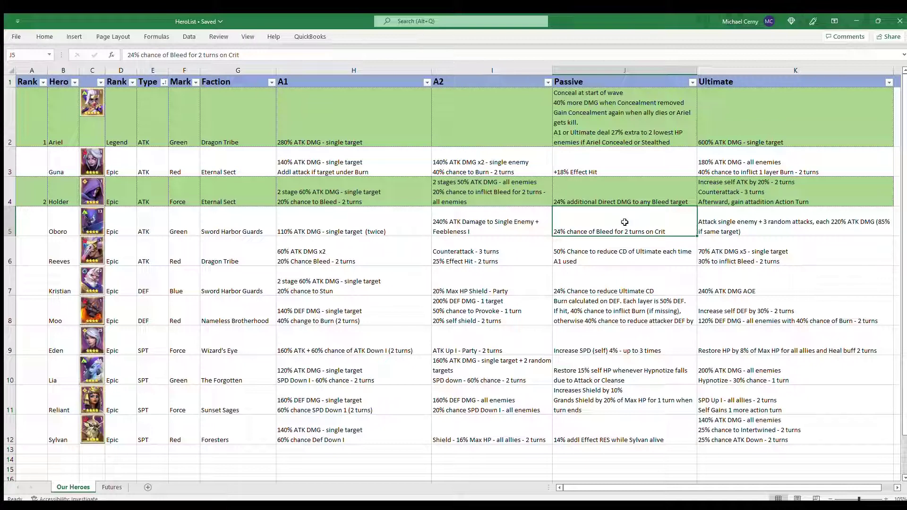
left_click(353, 252)
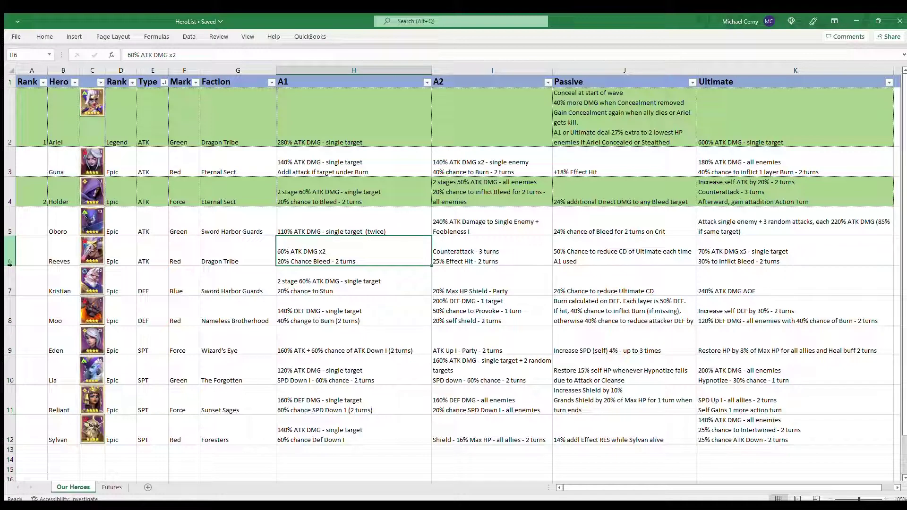
left_click(38, 254)
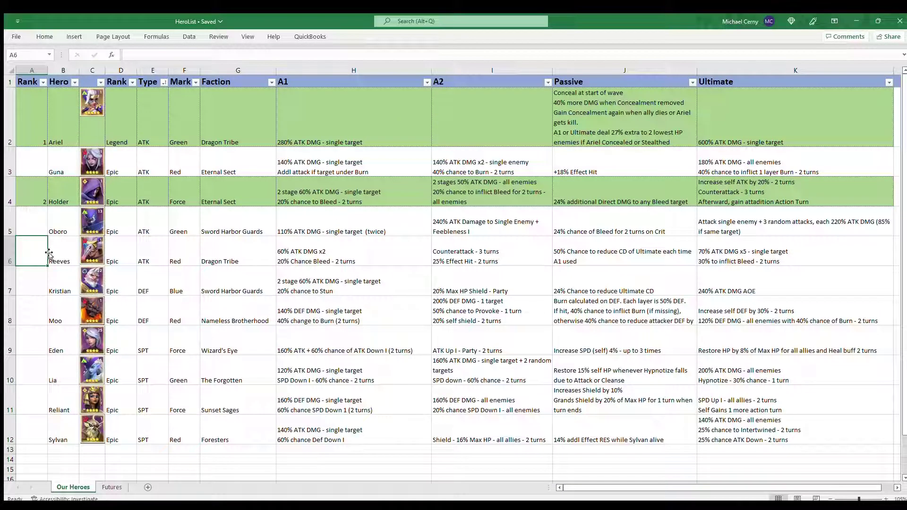
left_click(337, 251)
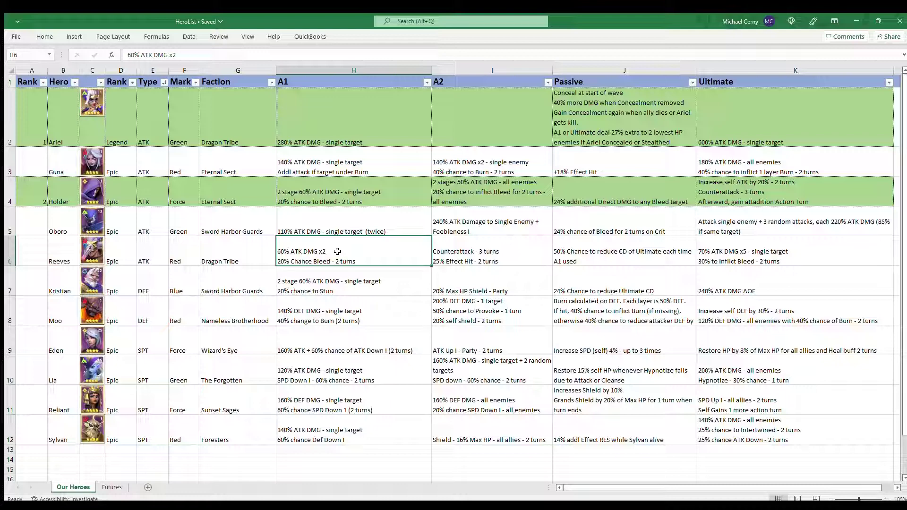
left_click(473, 250)
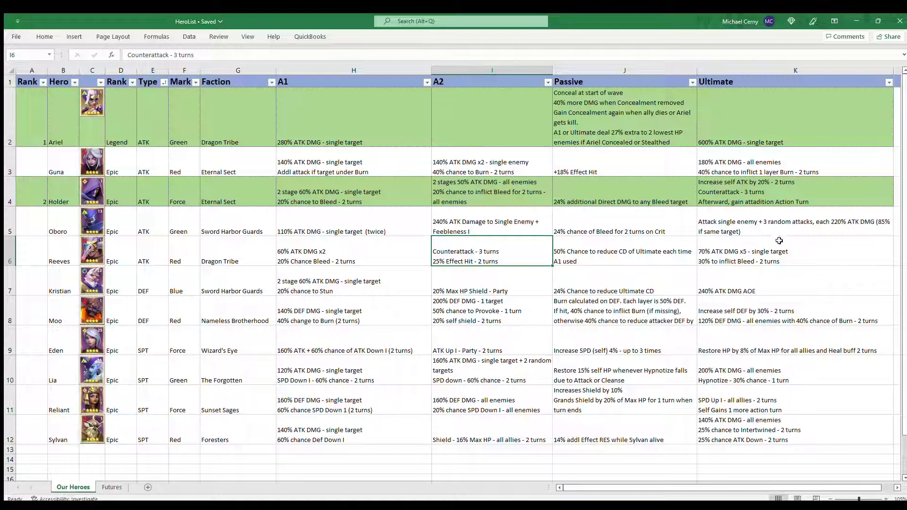
left_click(748, 263)
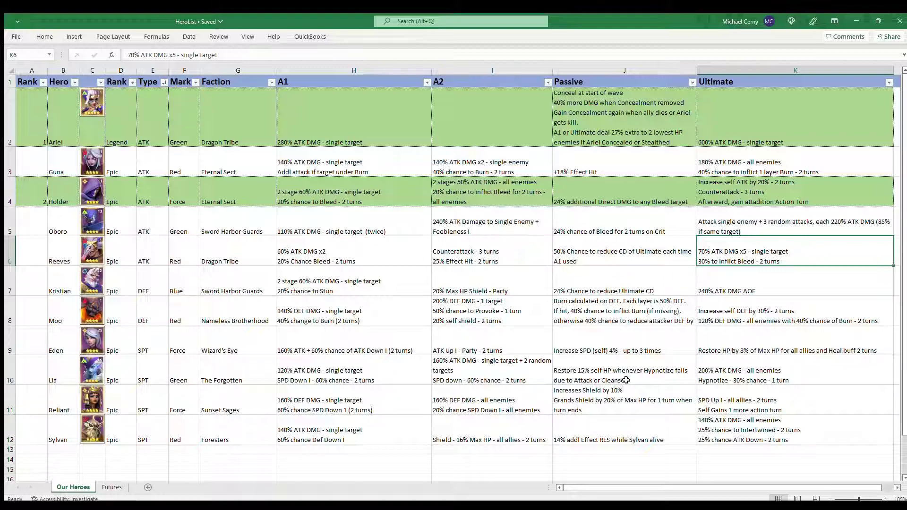
left_click(612, 258)
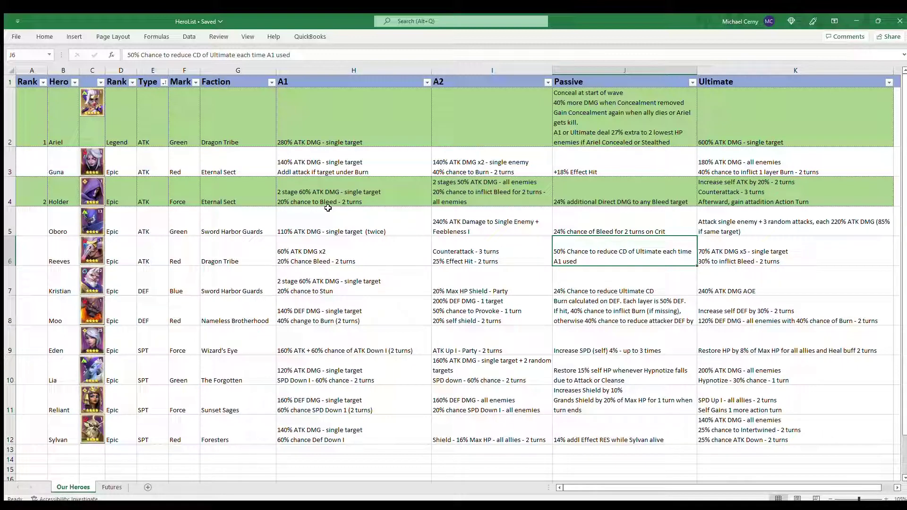
key("Left")
key("Left")
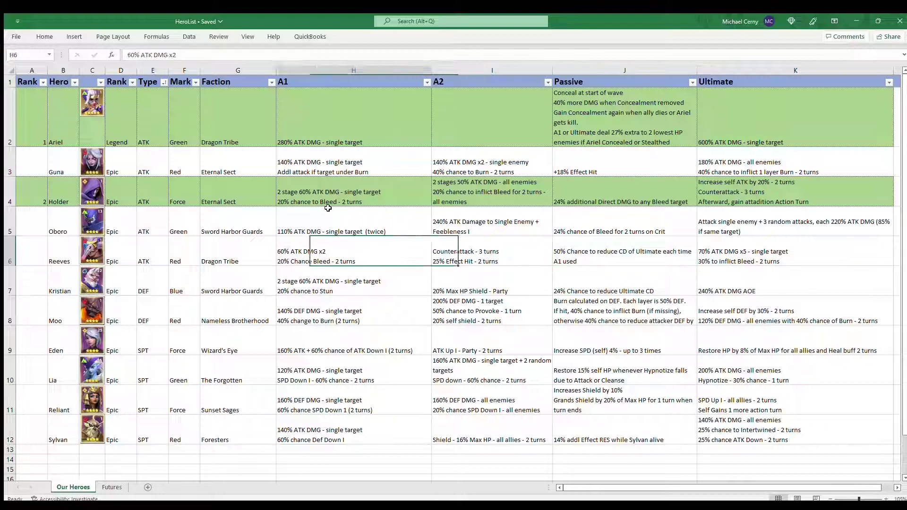
key("Left")
key("Right")
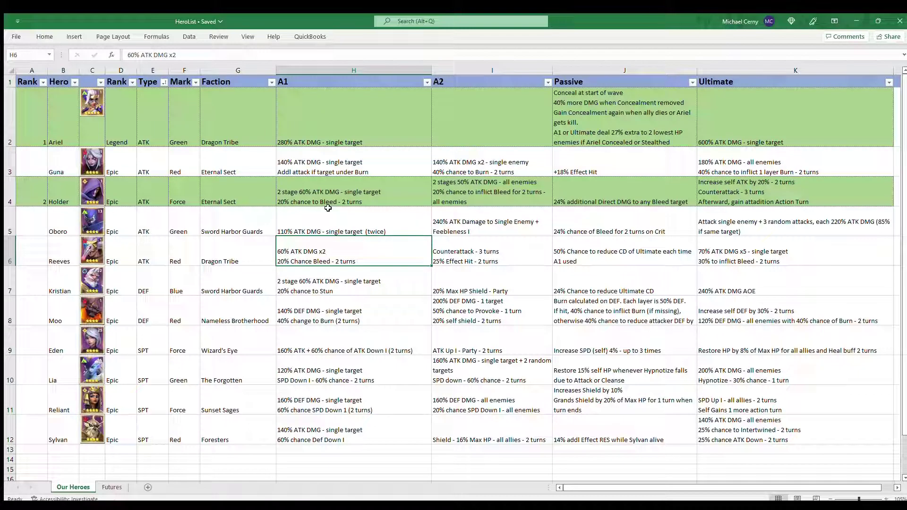
key("Right")
key("Right")
key("Right")
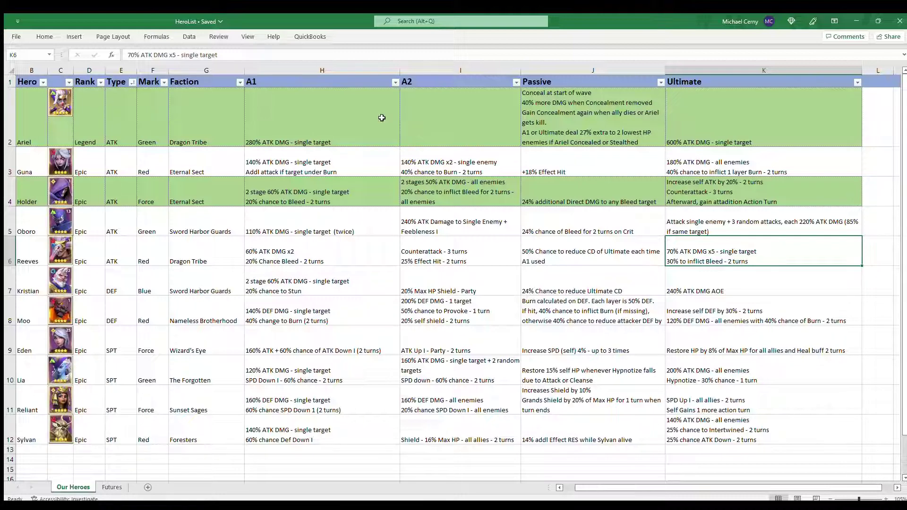
Review Kristian's A2, Ultimate and Passive descriptions, then enter rank 3 in cell A7.
scroll(31, 283, "left", 1)
left_click(30, 283)
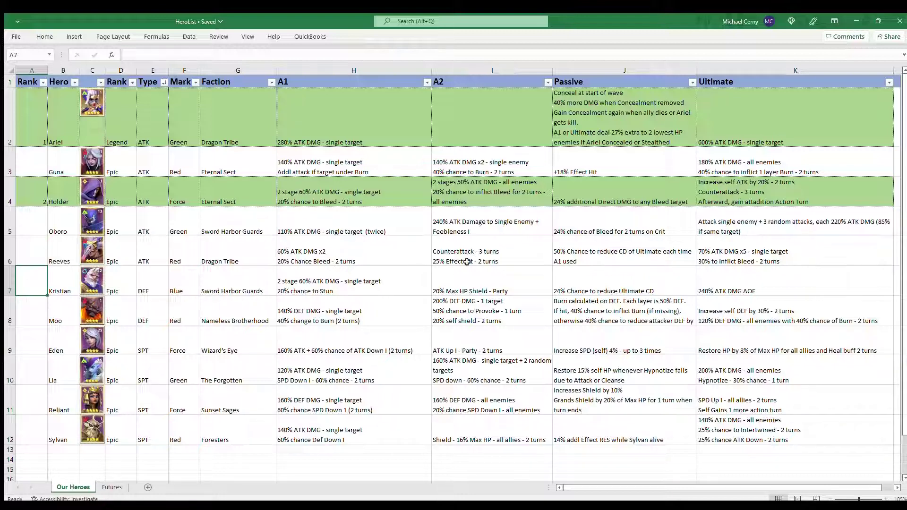
left_click(486, 271)
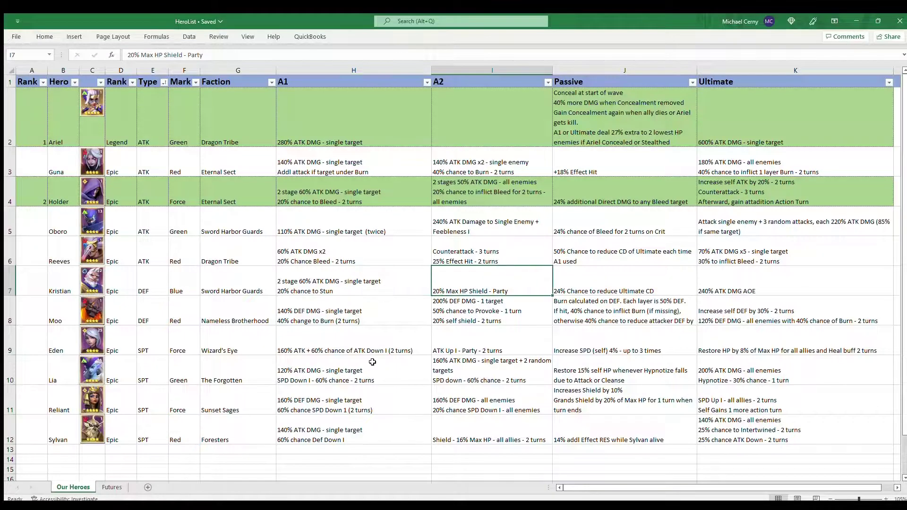
left_click(728, 290)
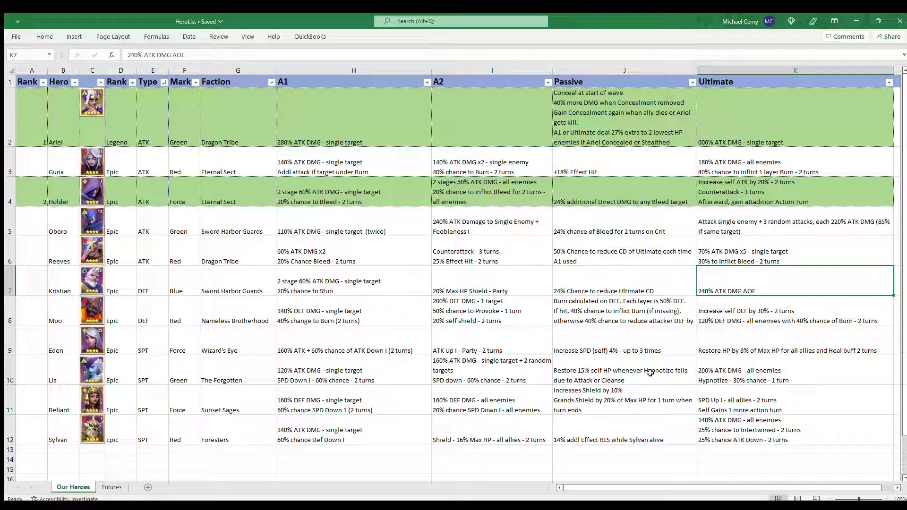
left_click(644, 279)
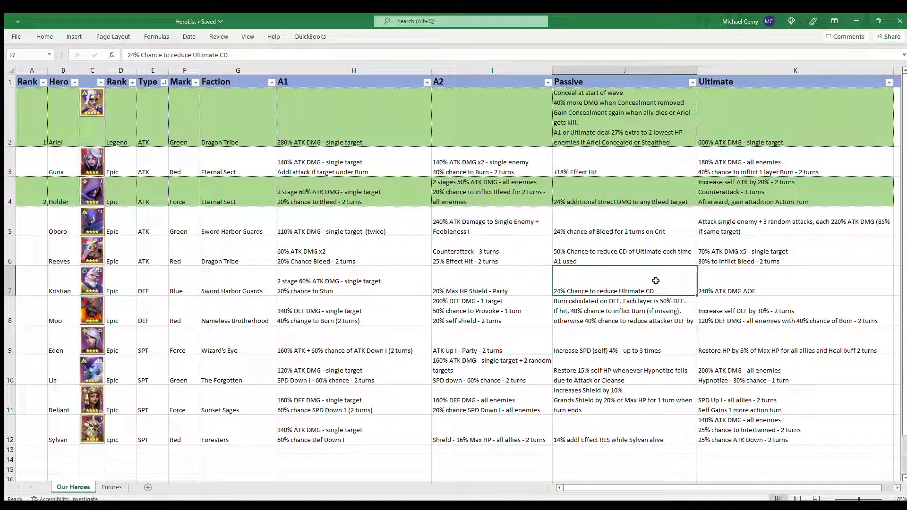
key("Left")
key("Left")
key("Left")
key("Left")
key("Left")
key("Left")
key("Left")
key("Left")
key("Left")
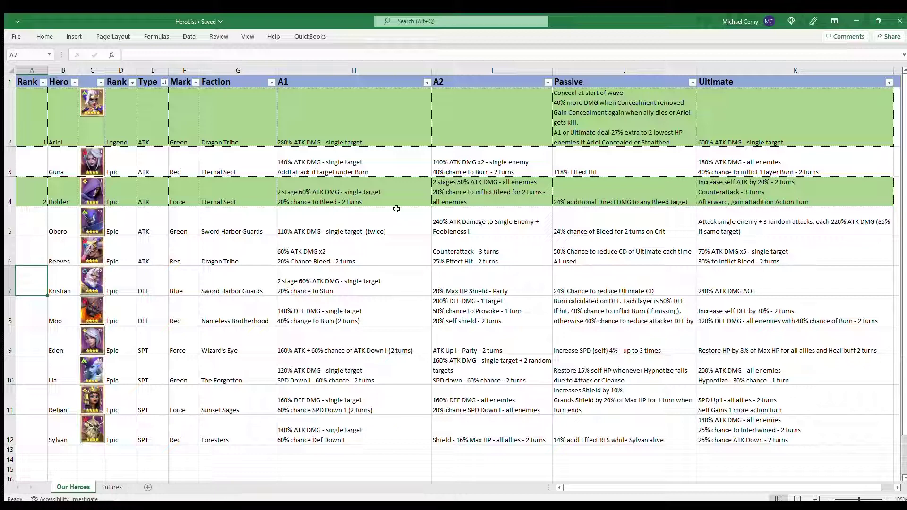
type("3")
key("Return")
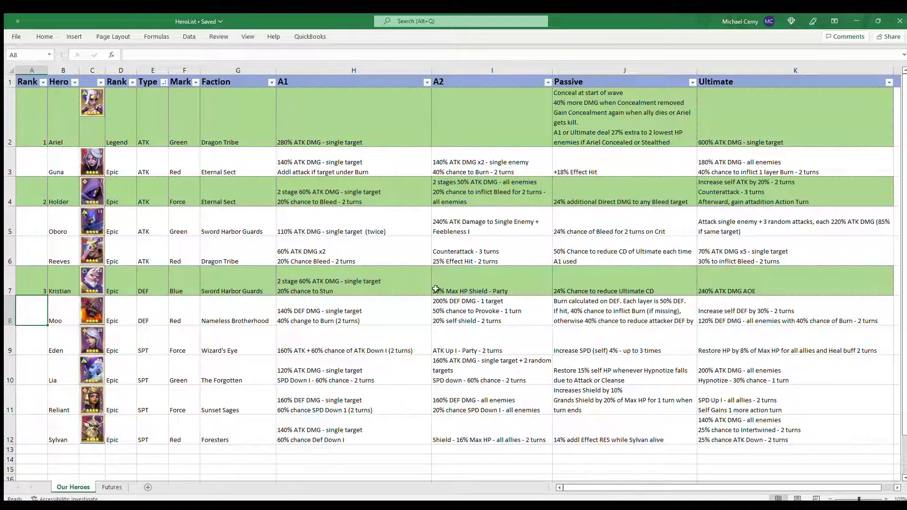
left_click(336, 308)
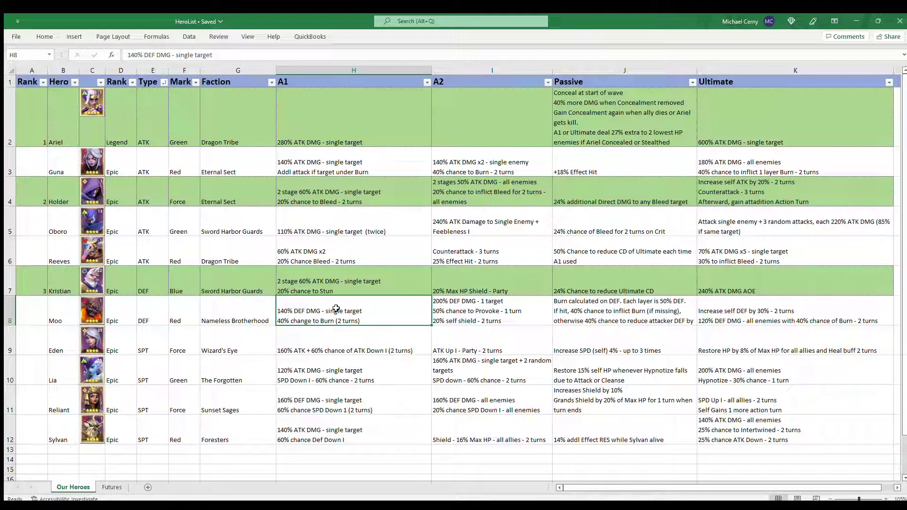
left_click(478, 312)
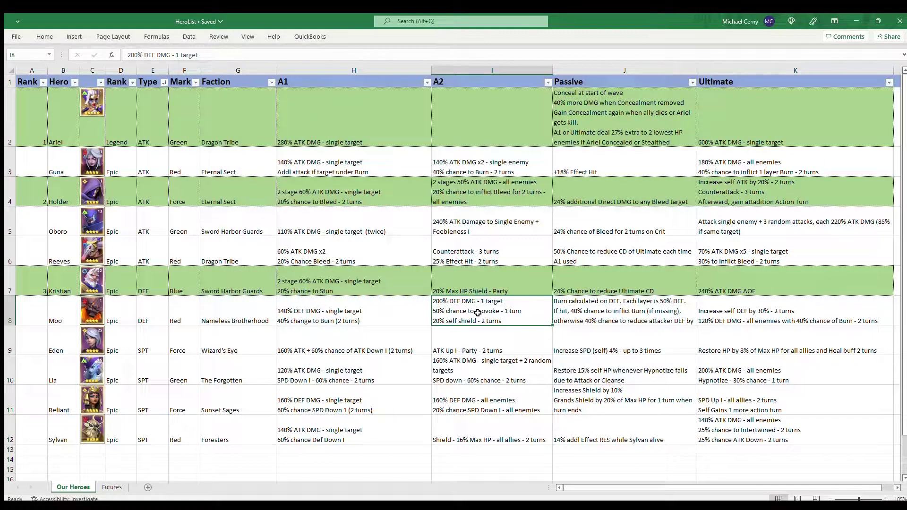
left_click(803, 308)
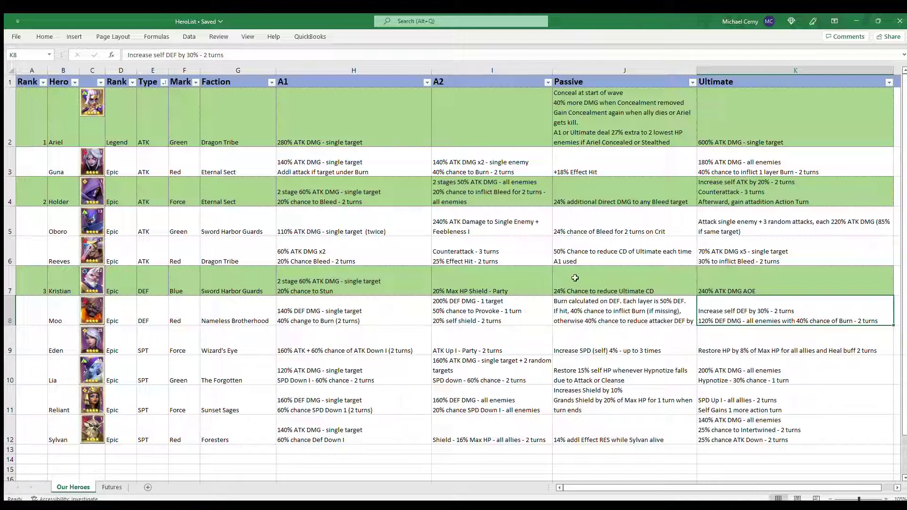
left_click(570, 304)
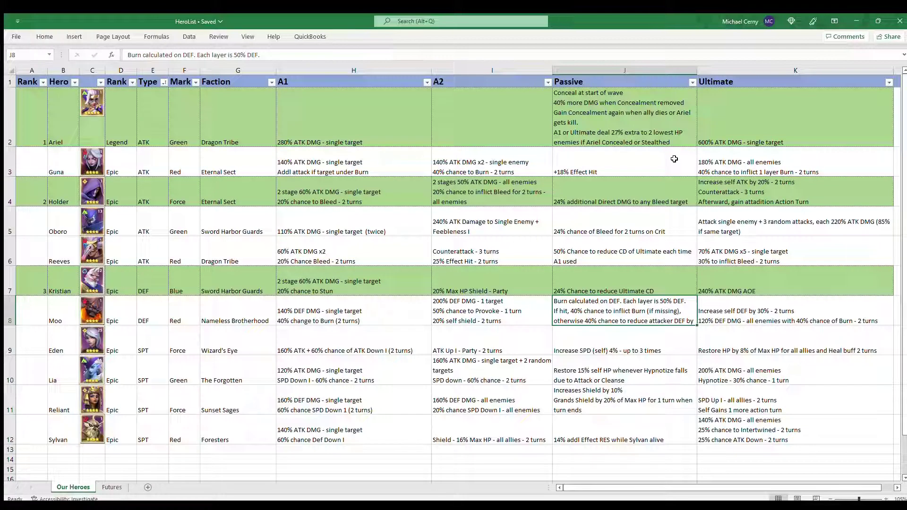
Review Eden's A1, A2 and Ultimate abilities, then enter rank 4 in cell A9.
left_click(37, 341)
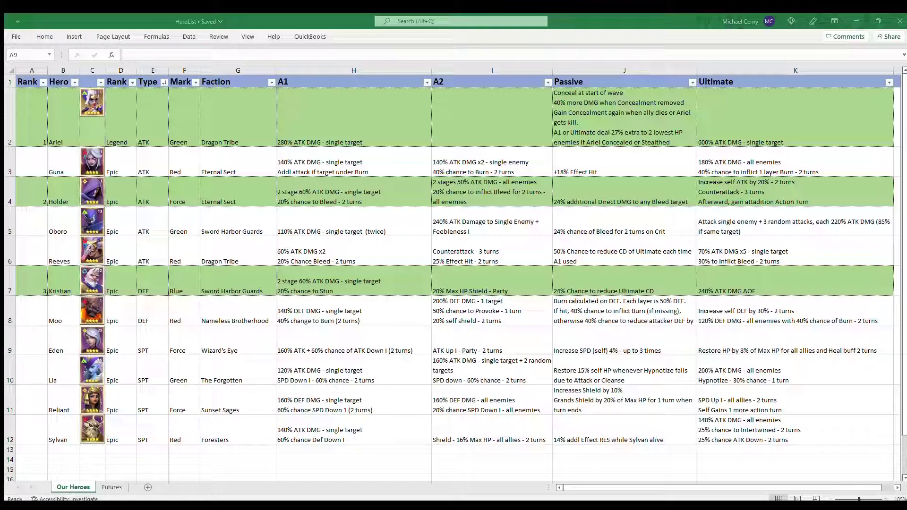
left_click(303, 354)
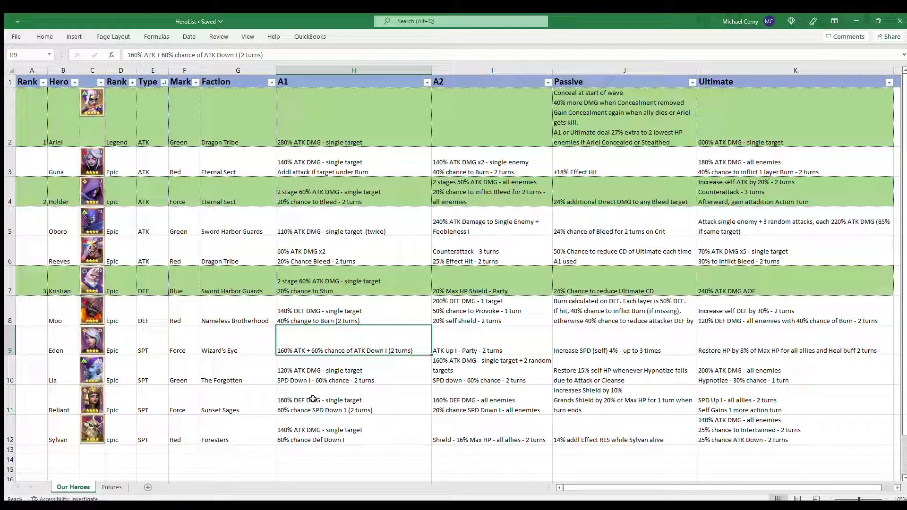
key("Right")
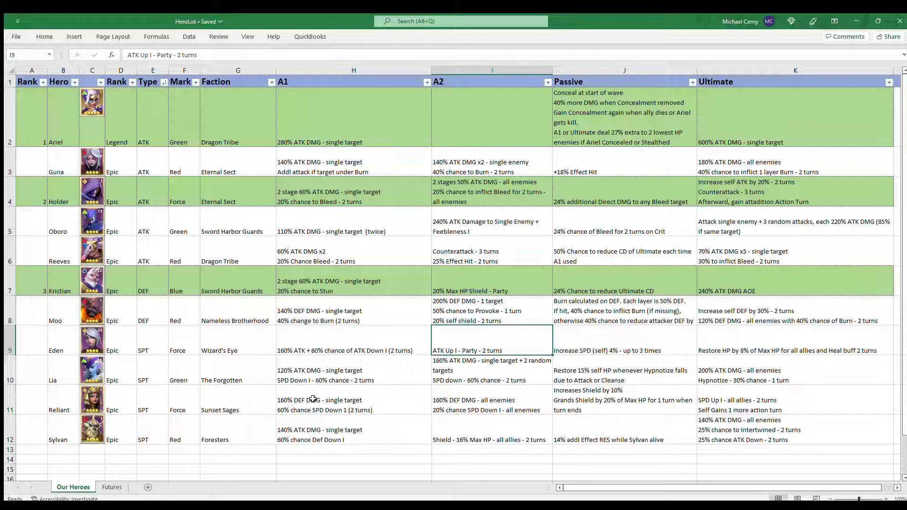
key("Right")
key("Right")
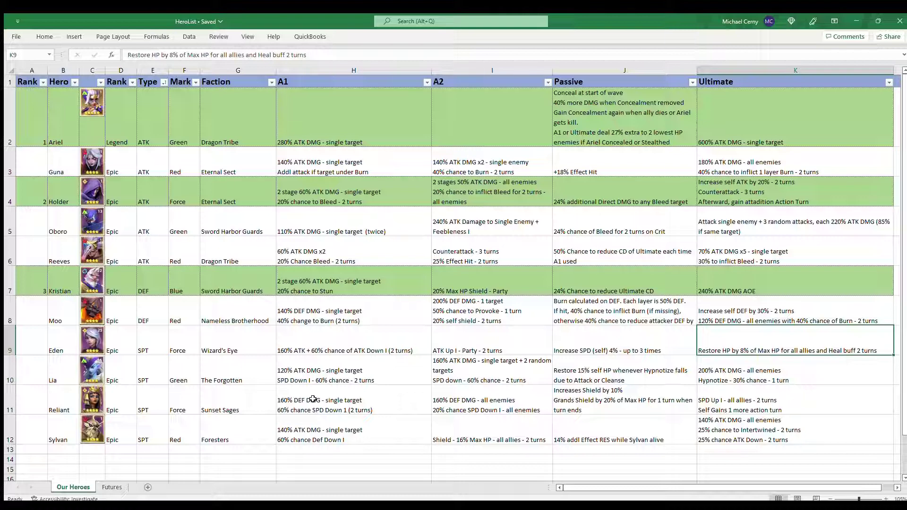
key("Left")
key("Left")
key("Left")
key("Left")
key("Left")
key("Left")
key("Left")
key("Left")
key("Left")
key("Left")
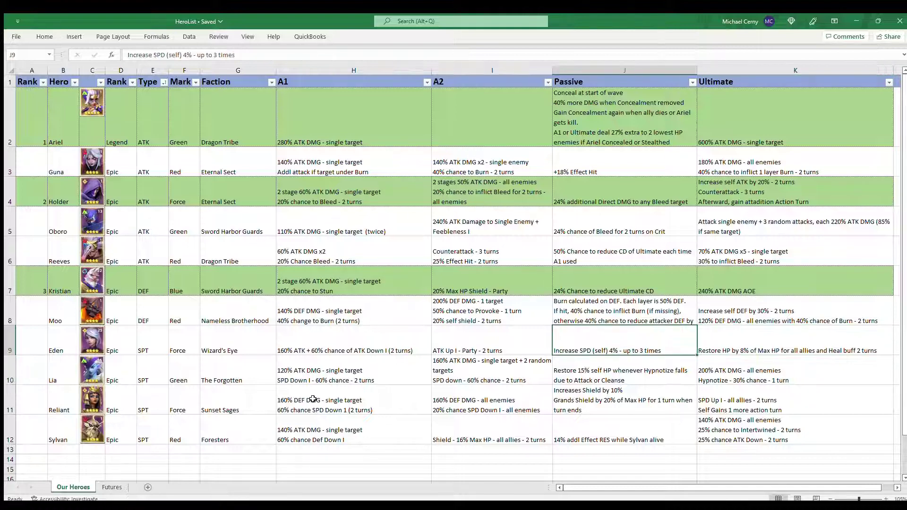
type("4")
key("Return")
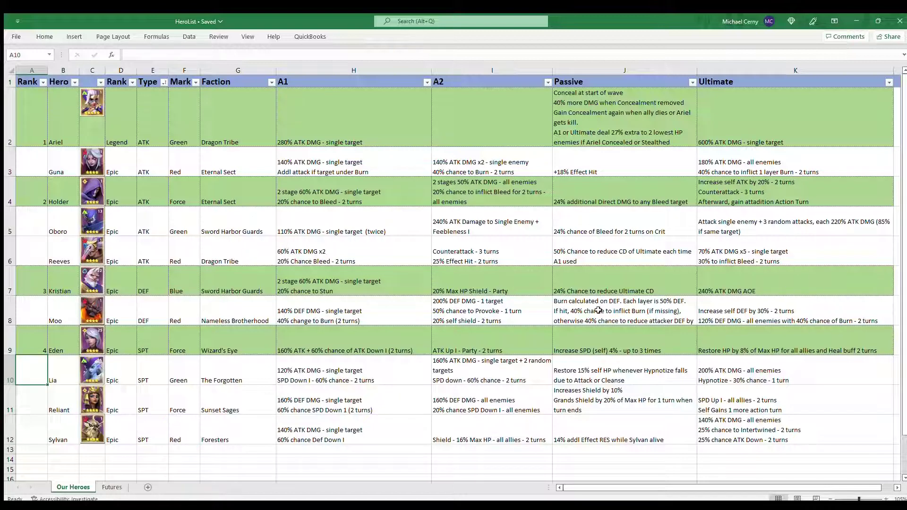
left_click(331, 374)
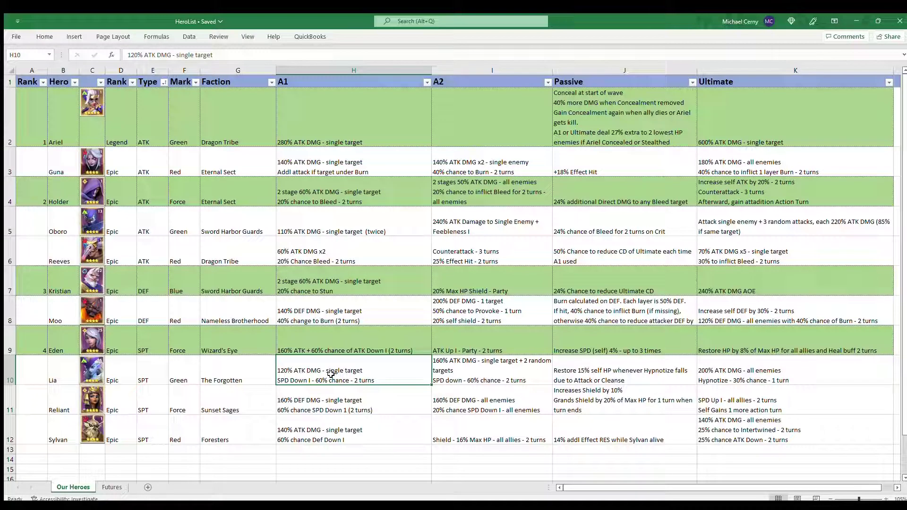
key("Right")
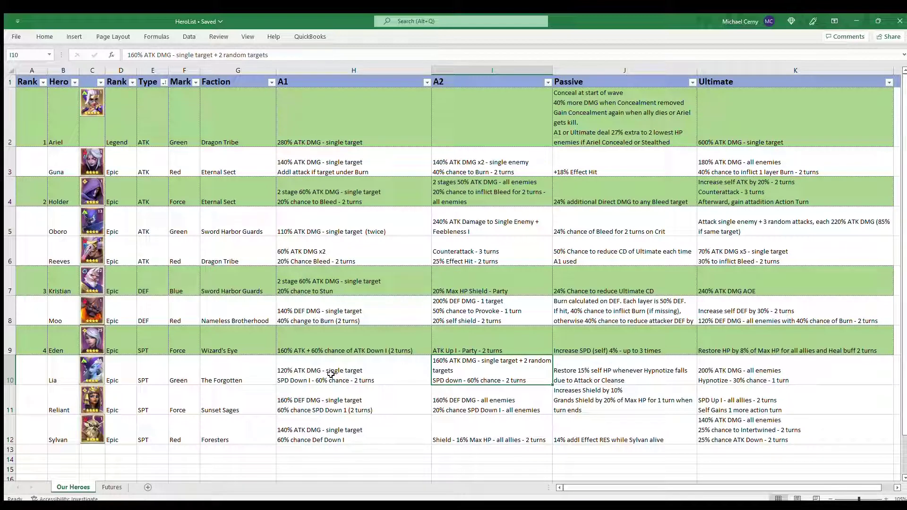
key("Right")
key("Right")
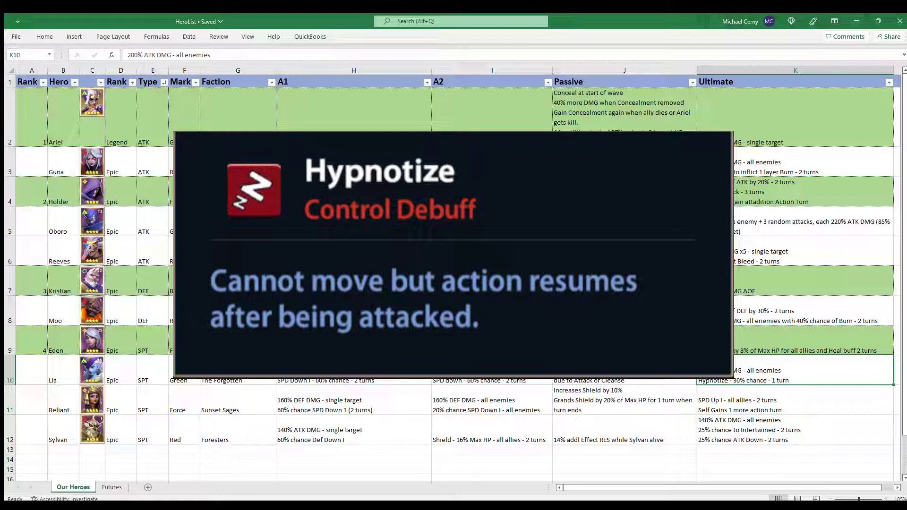
key("Left")
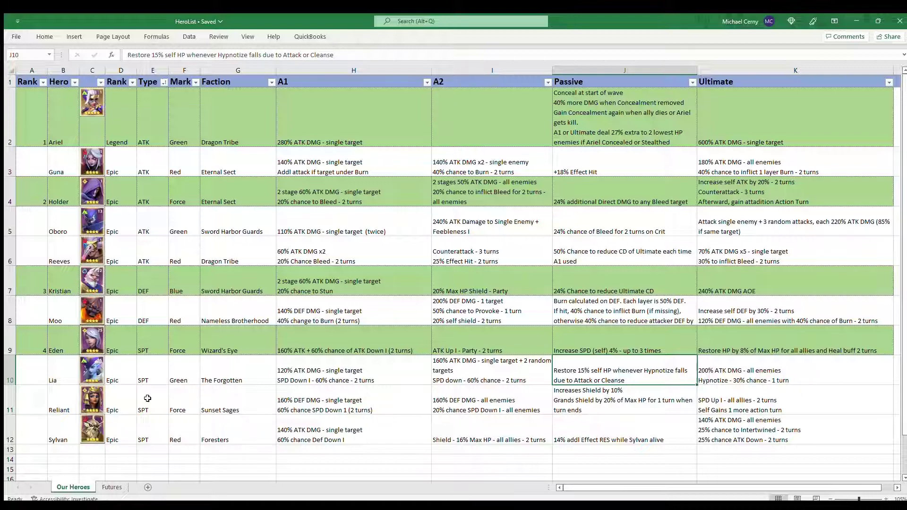
left_click(43, 404)
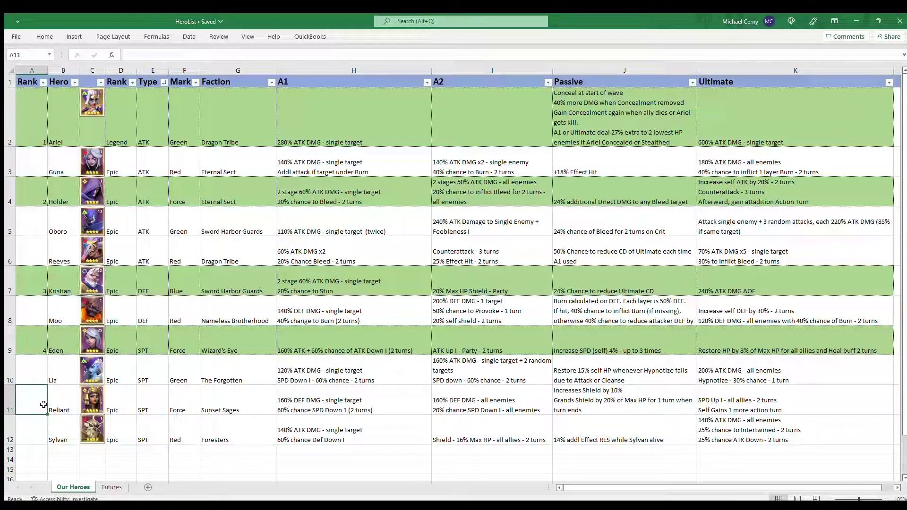
key("Right")
key("Right")
key("Right")
key("Right")
key("Right")
key("Right")
key("Right")
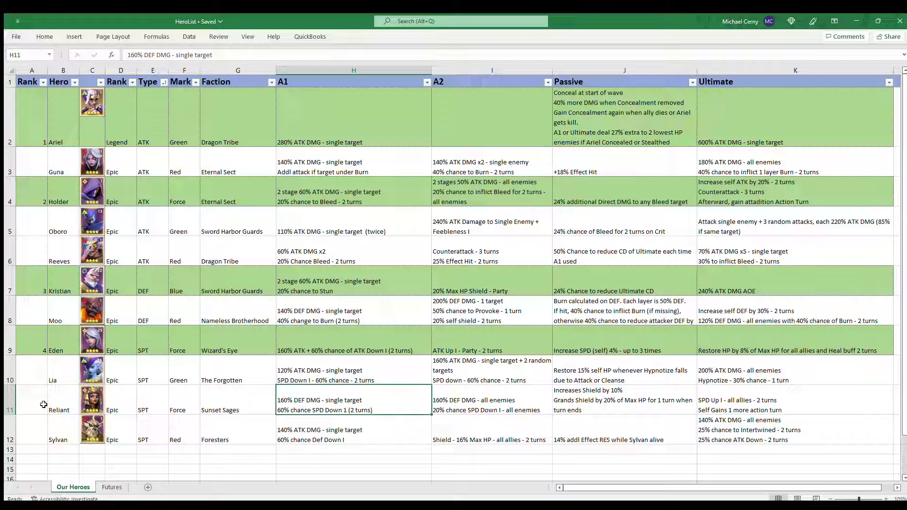
key("Right")
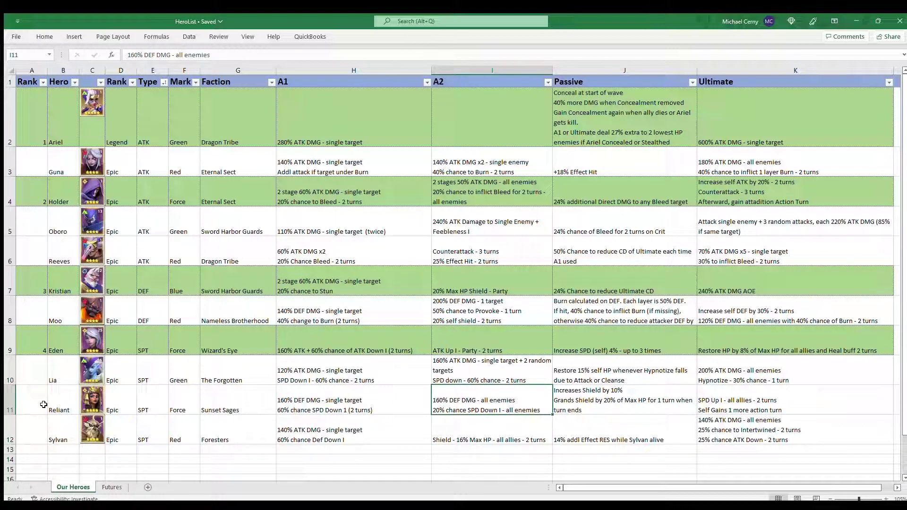
key("Right")
key("Right")
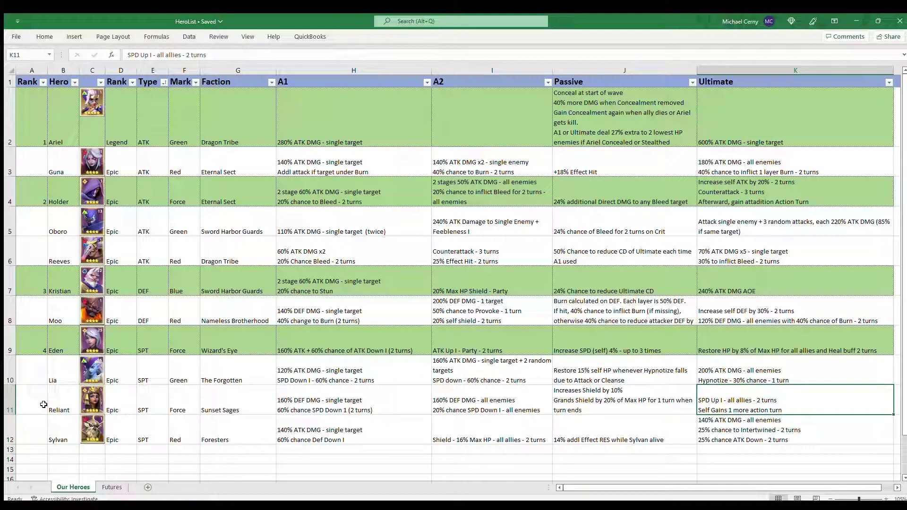
key("Left")
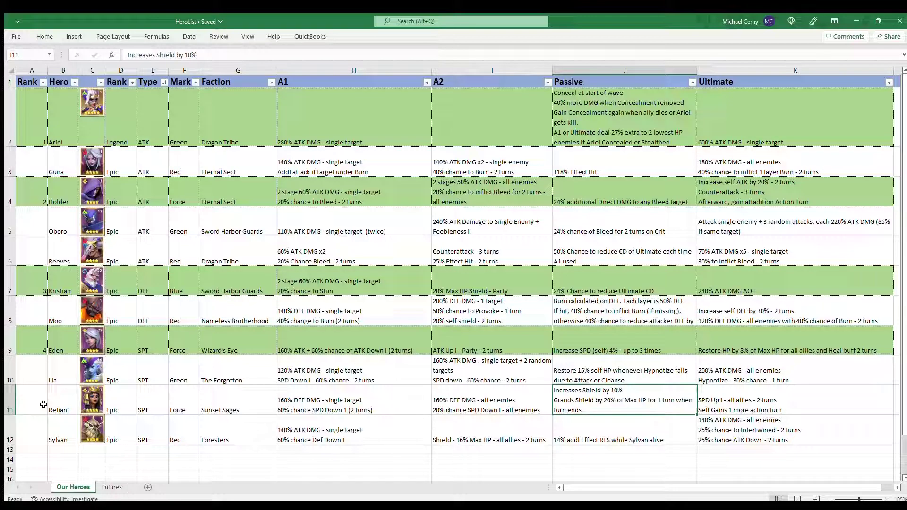
key("Down")
key("Left")
key("Left")
key("Left")
key("Left")
key("Left")
key("Left")
key("Left")
key("Left")
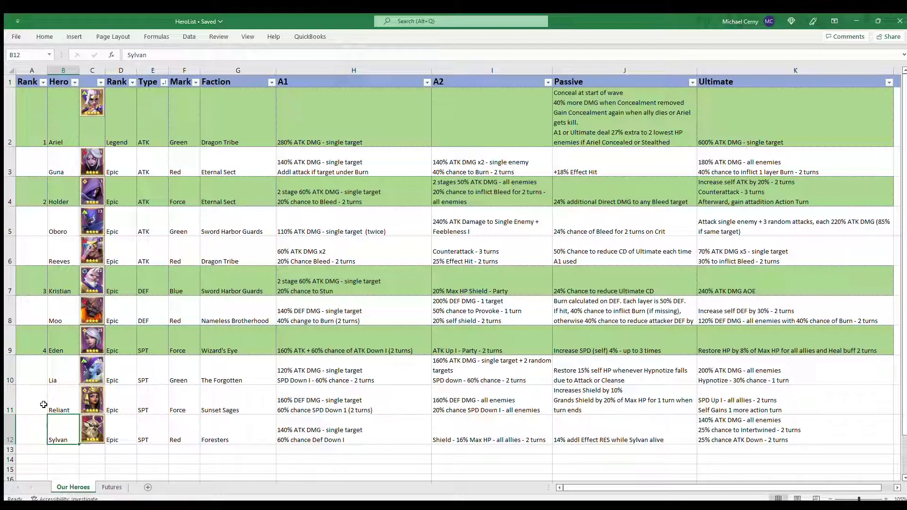
key("Right")
key("Right")
key("Right")
key("Right")
key("Right")
key("Right")
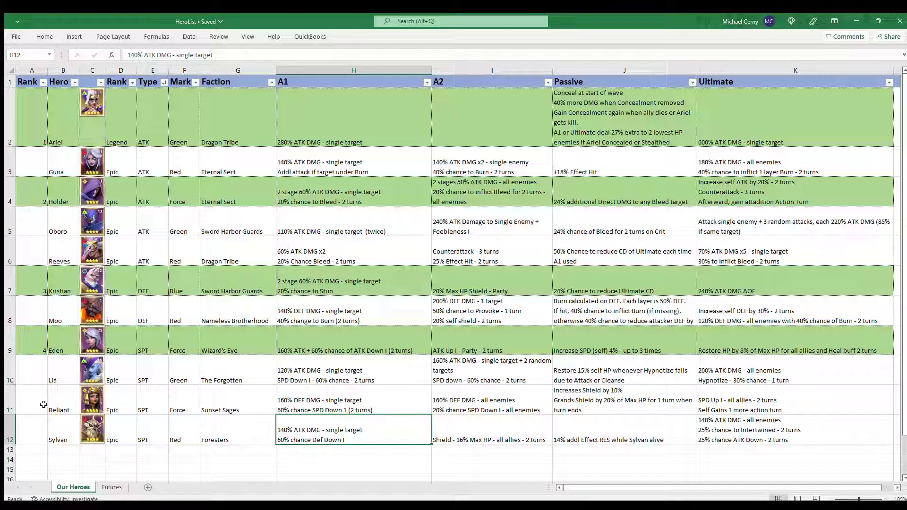
key("Right")
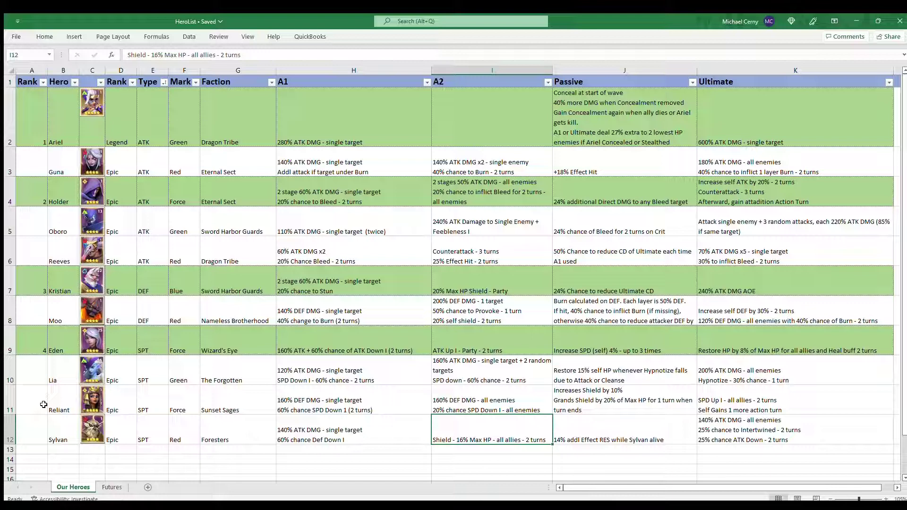
key("Right")
key("Right")
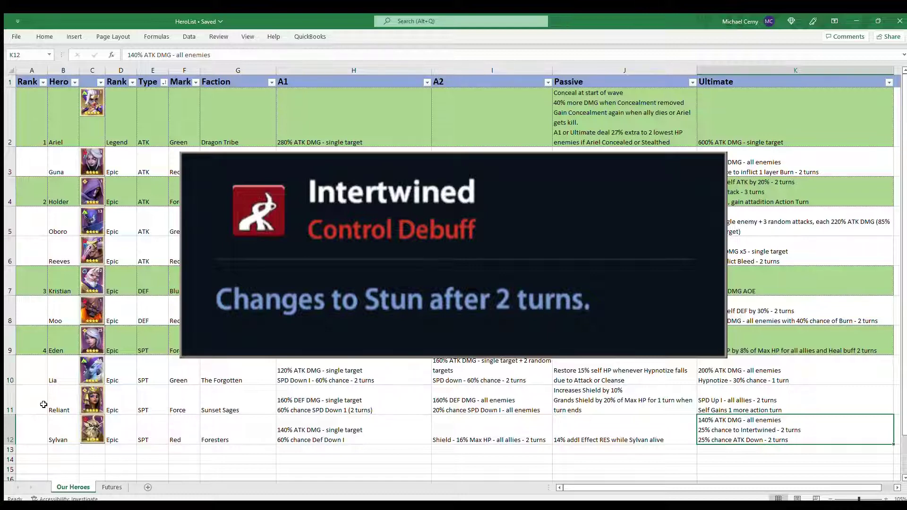
key("Left")
key("Left")
key("Right")
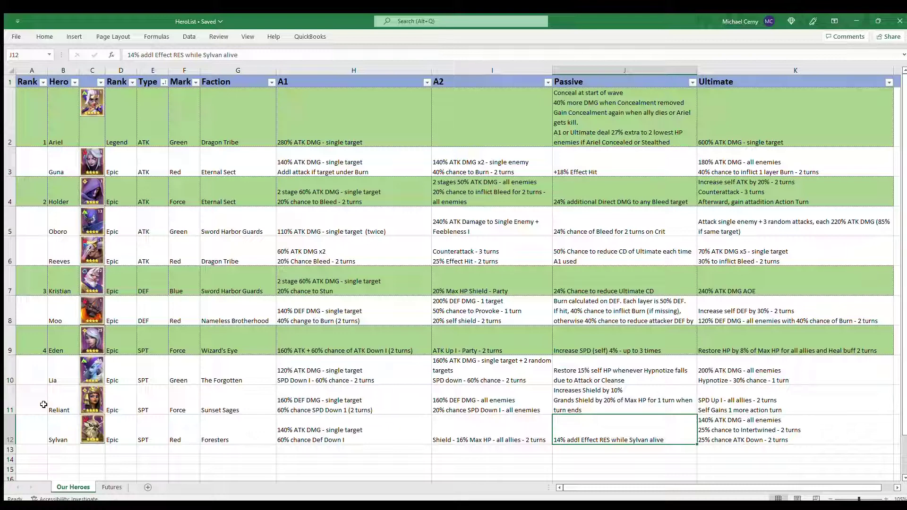
key("Left")
key("Left")
key("Left")
key("Left")
key("Left")
key("Left")
key("Left")
key("Left")
key("Left")
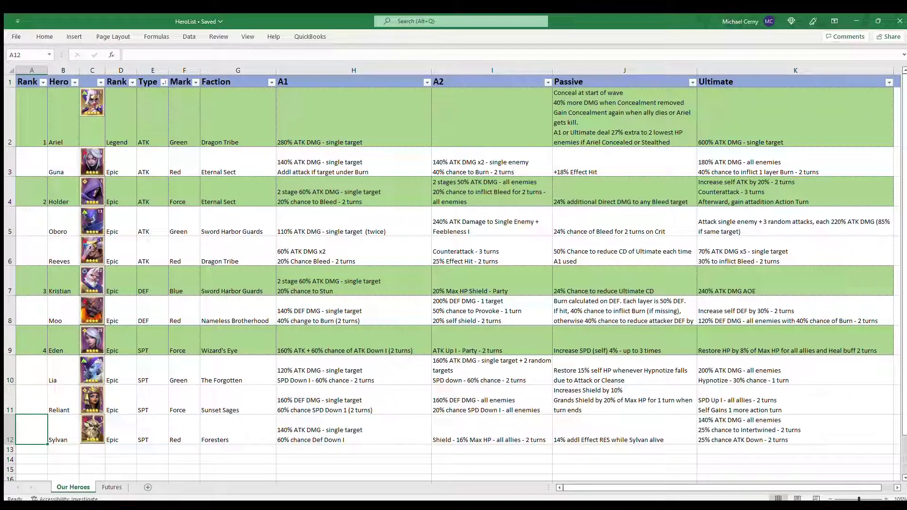
key("Up")
key("Up")
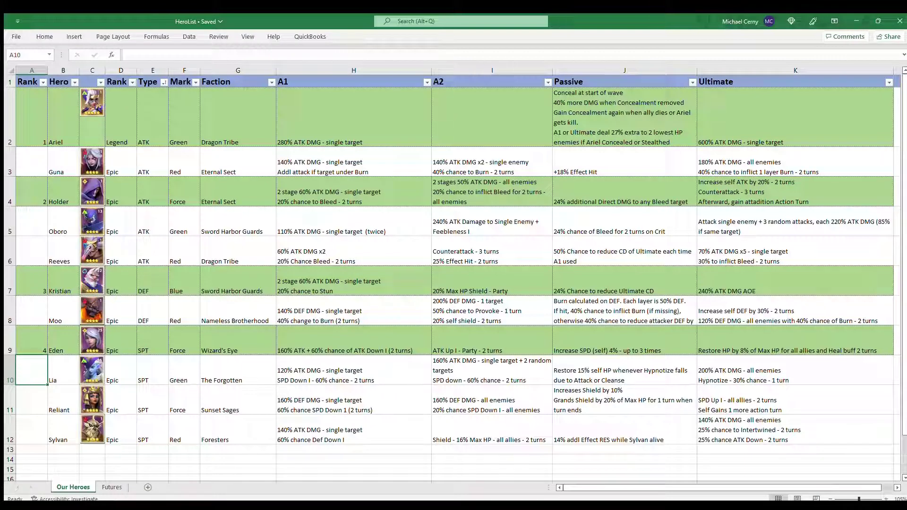
Enter rank 5 for Lia in A10 and sort the table Smallest to Largest by Rank.
type("5")
key("Return")
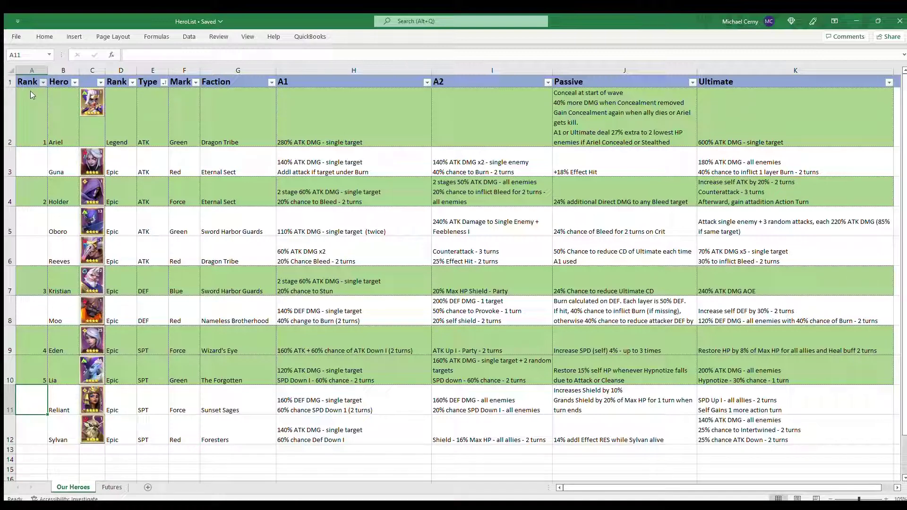
key("alt+a")
key("s")
key("a")
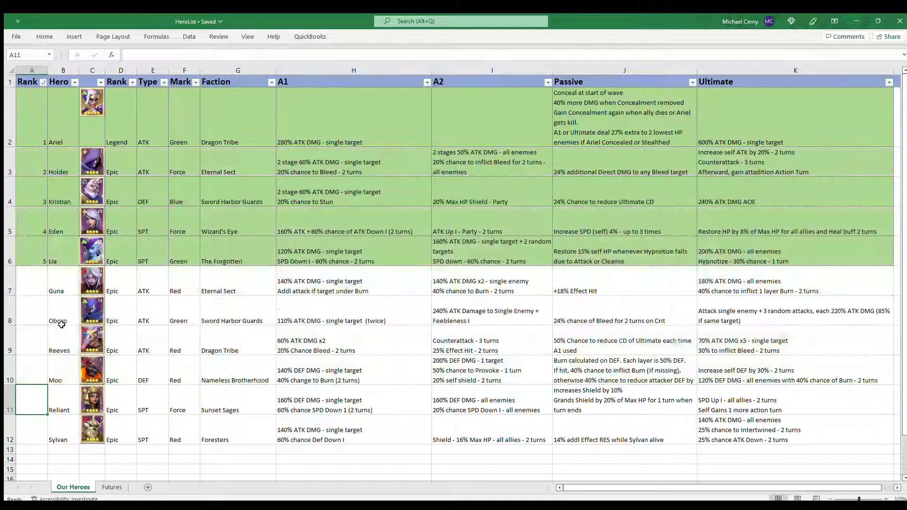
Check Kristian's, Eden's and Lia's positions in the rank-sorted list.
left_click(51, 185)
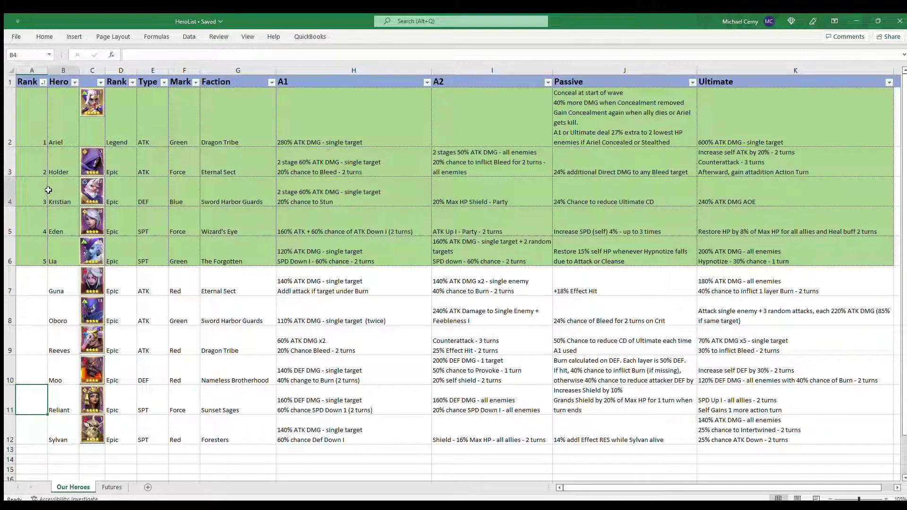
left_click(53, 221)
left_click(50, 250)
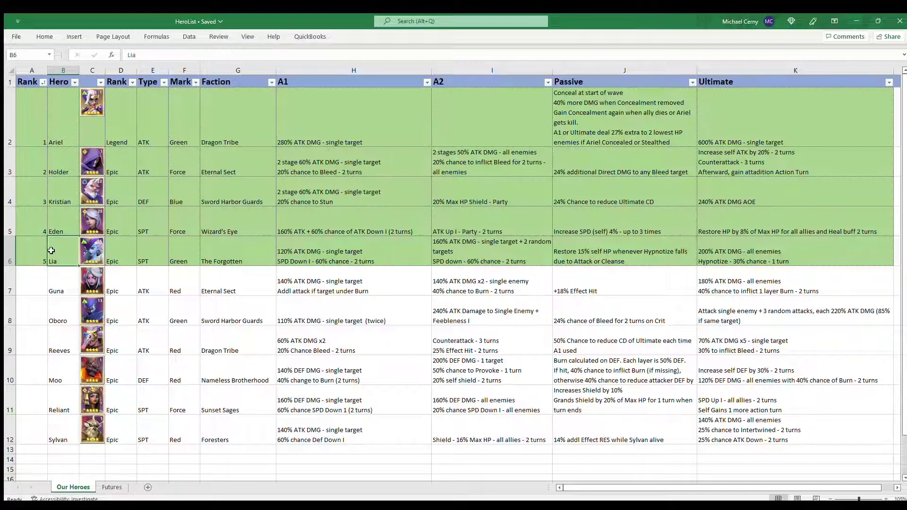